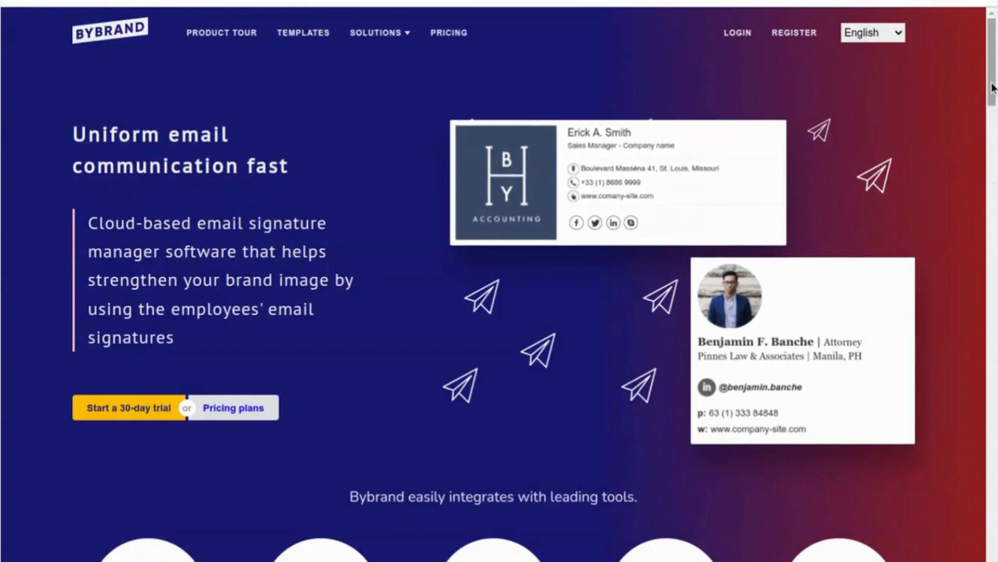
# Step: Go to the Bybrand footer and open the Handwritten signature generator under Tools
pyautogui.moveTo(993, 89); pyautogui.dragTo(950, 561)
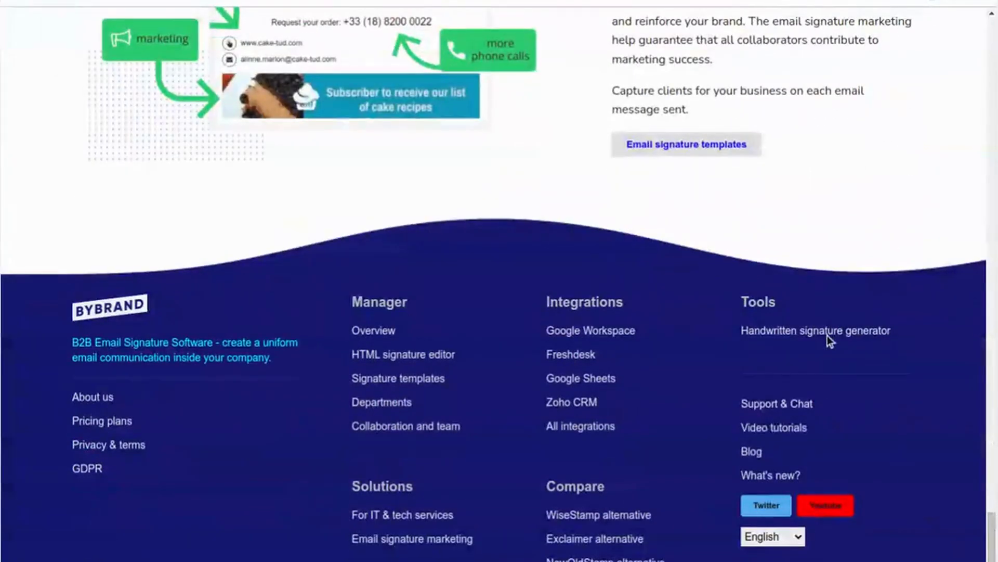
pyautogui.click(792, 333)
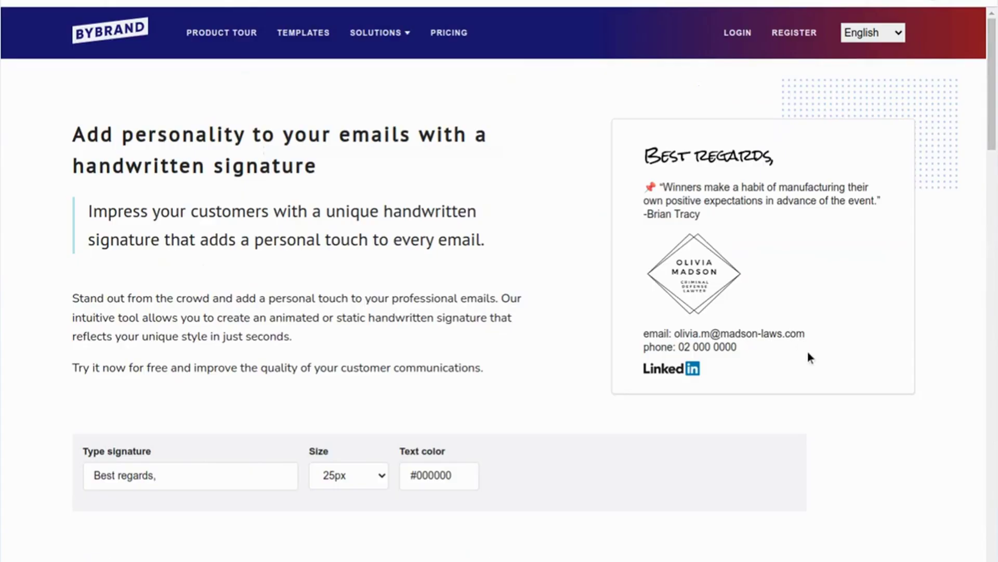
# Step: Set the 'Best regards,' handwriting to 20px and download the first style as an animated GIF
pyautogui.scroll(-5, 335, 256)
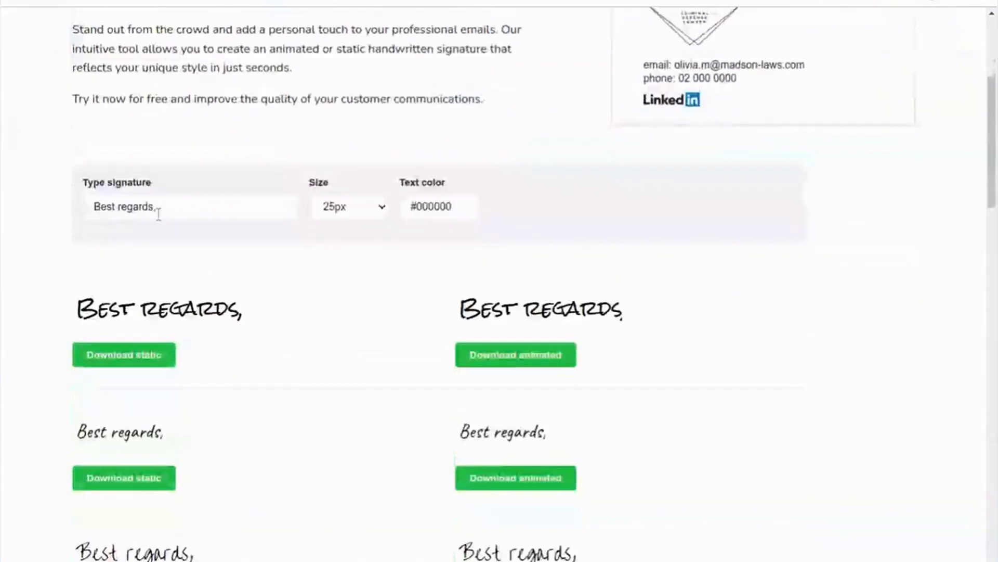
pyautogui.click(114, 208)
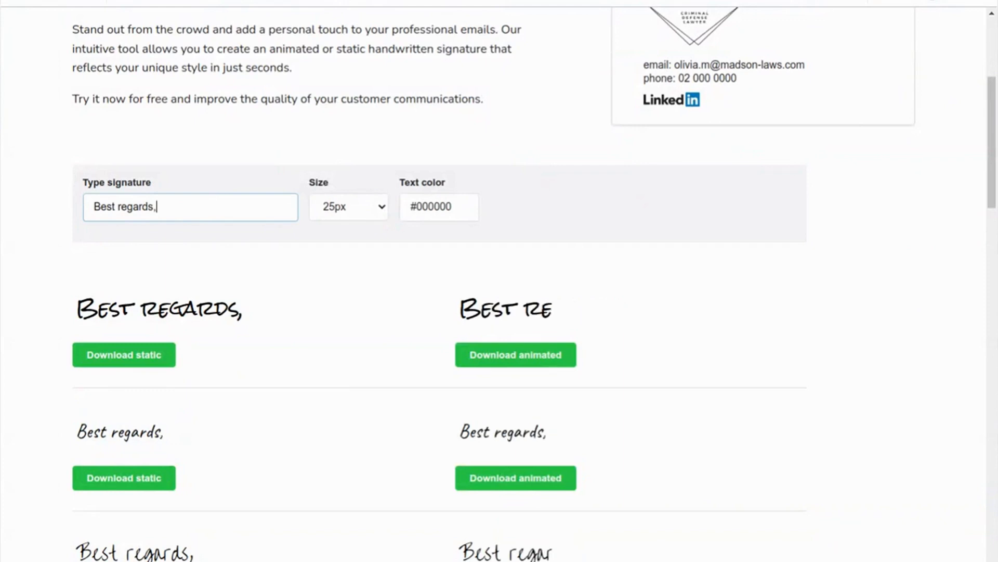
pyautogui.scroll(-3, 219, 201)
pyautogui.scroll(-1, 270, 156)
pyautogui.click(380, 23)
pyautogui.click(342, 78)
pyautogui.scroll(2, 660, 179)
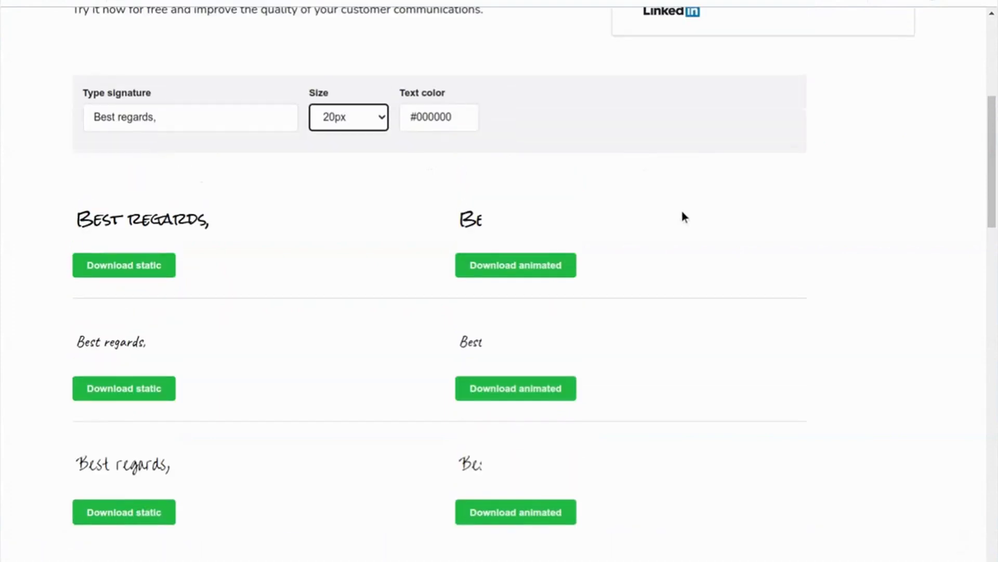
pyautogui.click(498, 267)
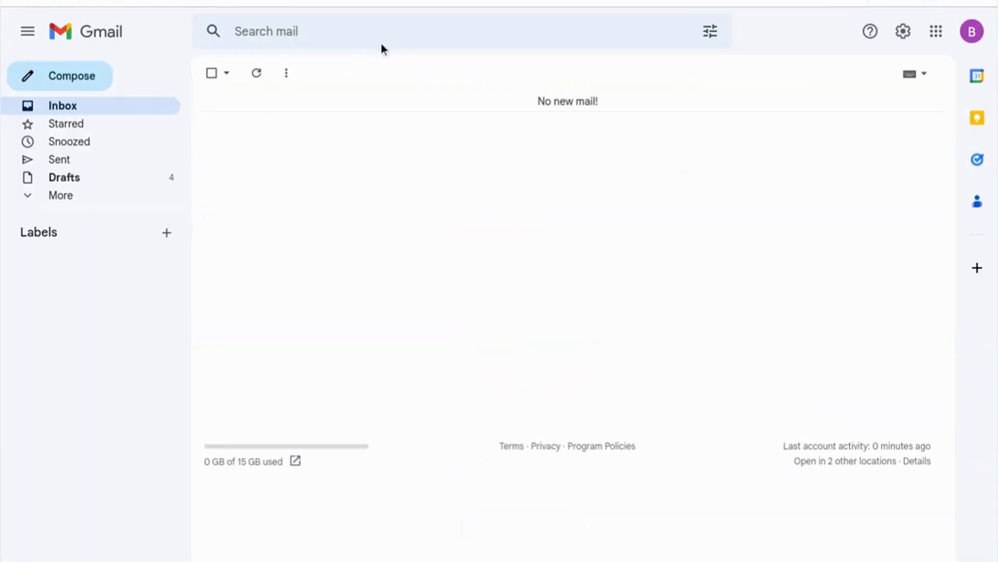
# Step: Open Gmail's full settings page and scroll to the Signature section
pyautogui.click(904, 32)
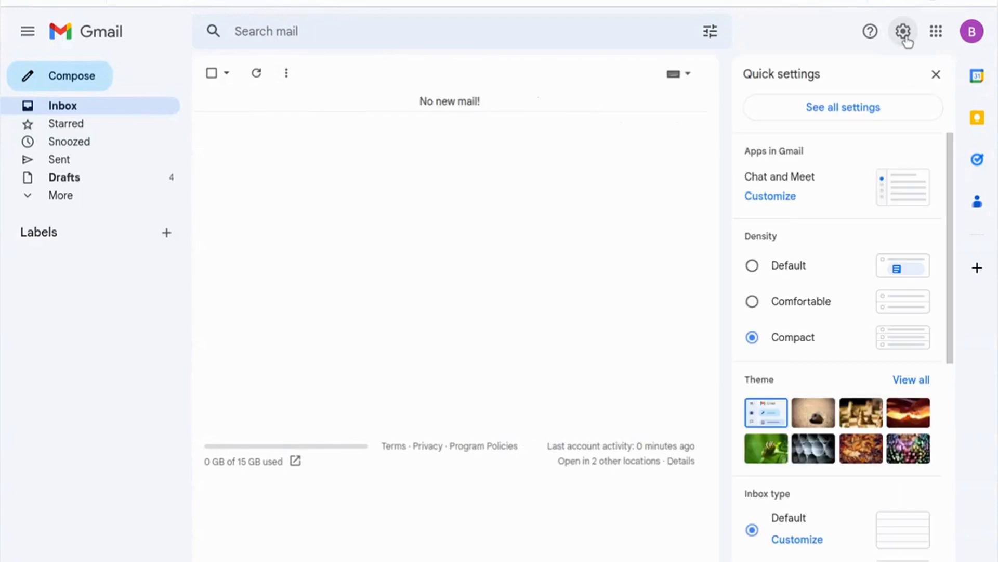
pyautogui.click(841, 108)
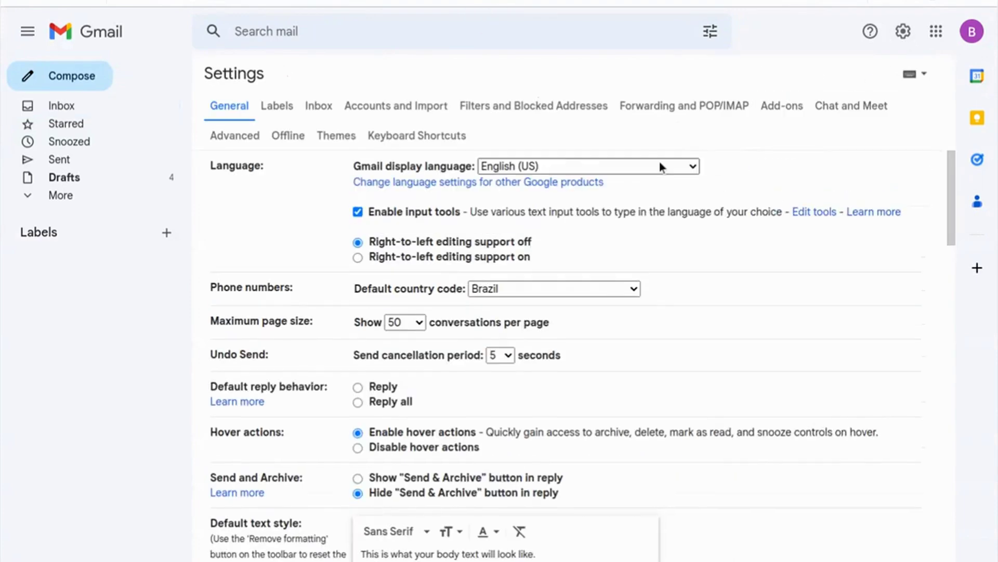
pyautogui.moveTo(952, 174); pyautogui.dragTo(928, 473)
pyautogui.scroll(-1, 887, 453)
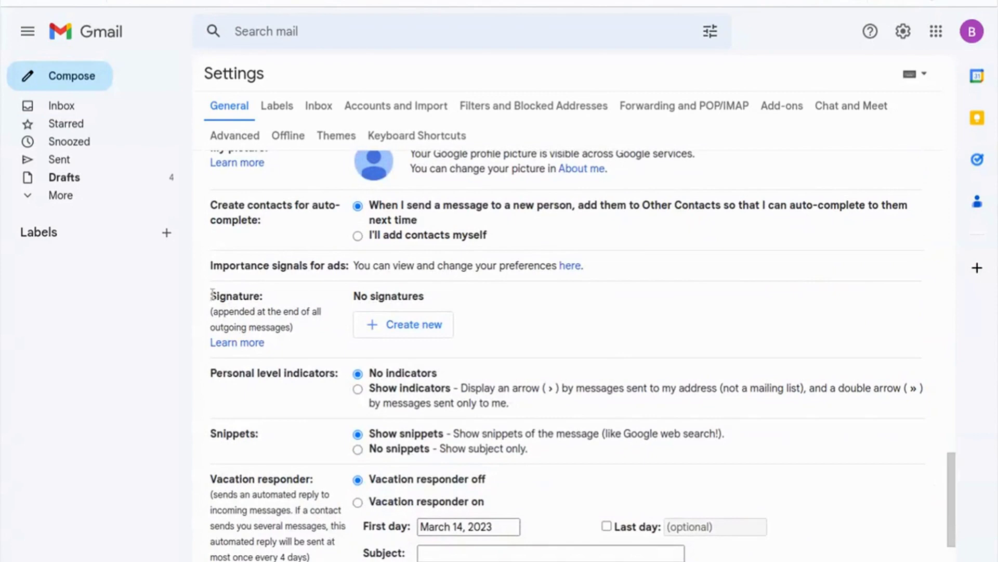
# Step: Create a new signature named 'Handwritten signature' and start uploading an image into it
pyautogui.click(417, 329)
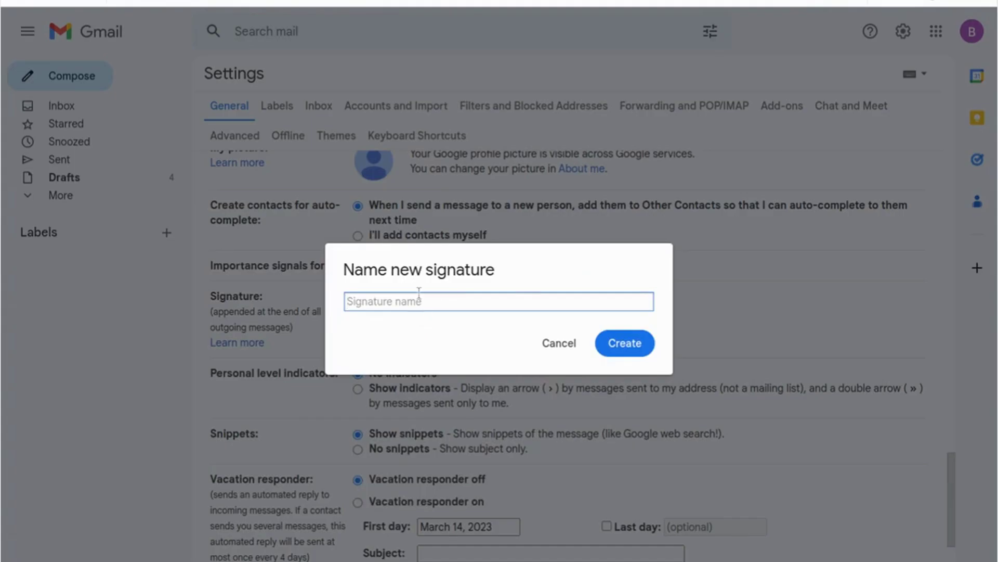
pyautogui.write('Handwritte')
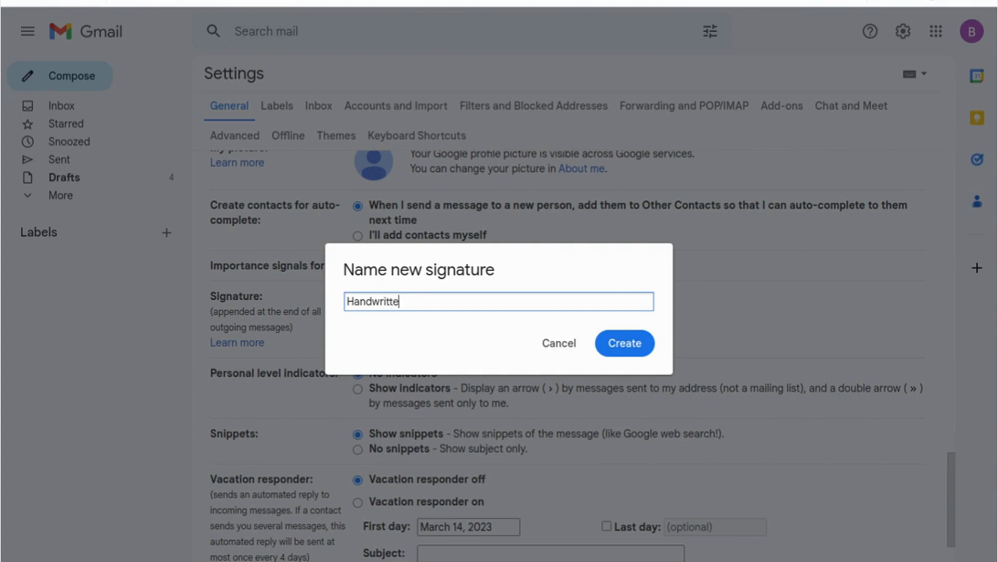
pyautogui.write('n signat')
pyautogui.click(625, 343)
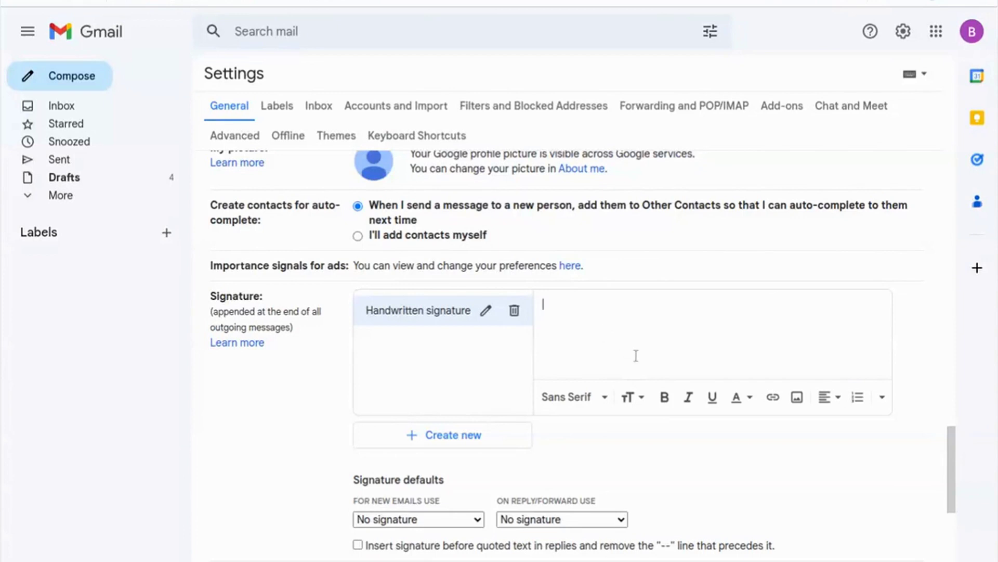
pyautogui.click(797, 398)
pyautogui.click(344, 129)
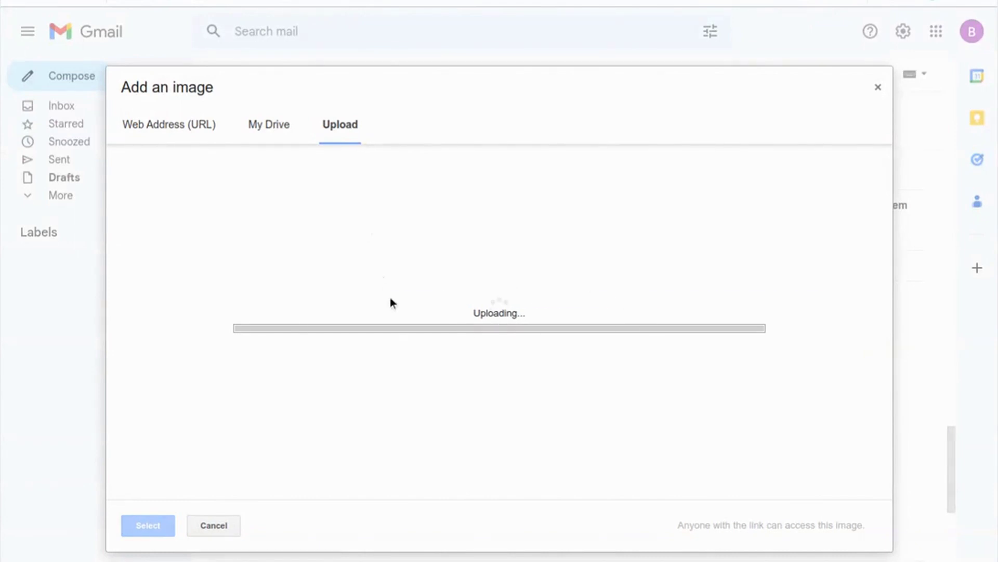
# Step: Below the image, add the sender's name, the title 'Creative Director on MUTQO' and a phone line
pyautogui.press('Return')
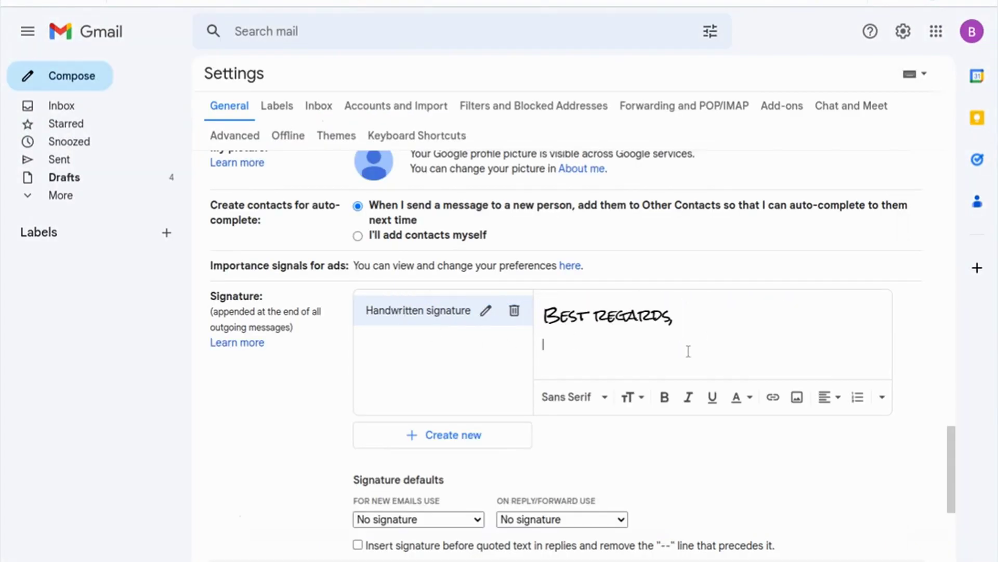
pyautogui.press('Return')
pyautogui.write('Pho')
pyautogui.press('BackSpace')
pyautogui.write('Crea')
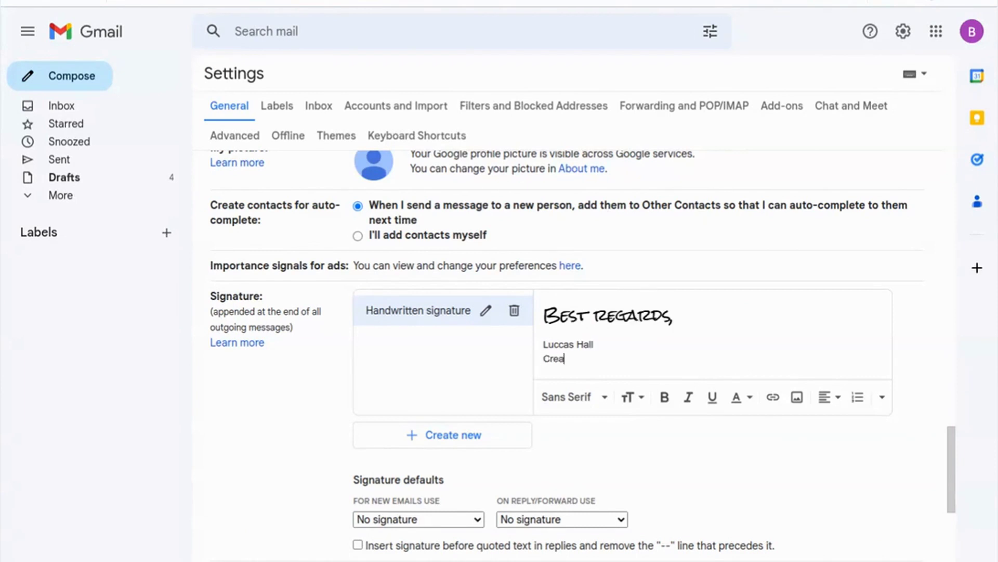
pyautogui.write('tive Director on MUTQO')
pyautogui.press('Return')
pyautogui.write('Phone:')
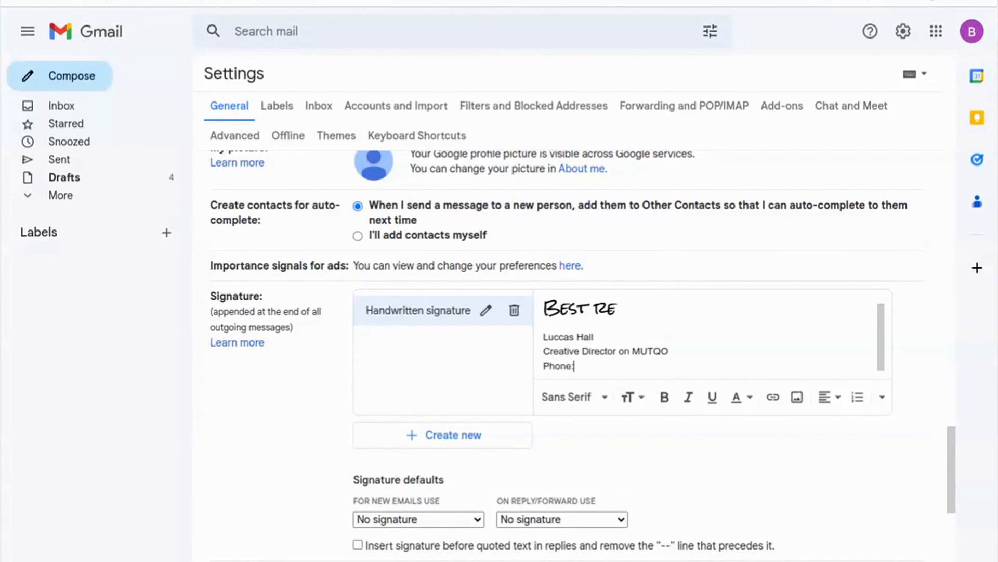
pyautogui.write(' (00) 000-000 0000')
pyautogui.press('Return')
pyautogui.press('Return')
pyautogui.write('www.')
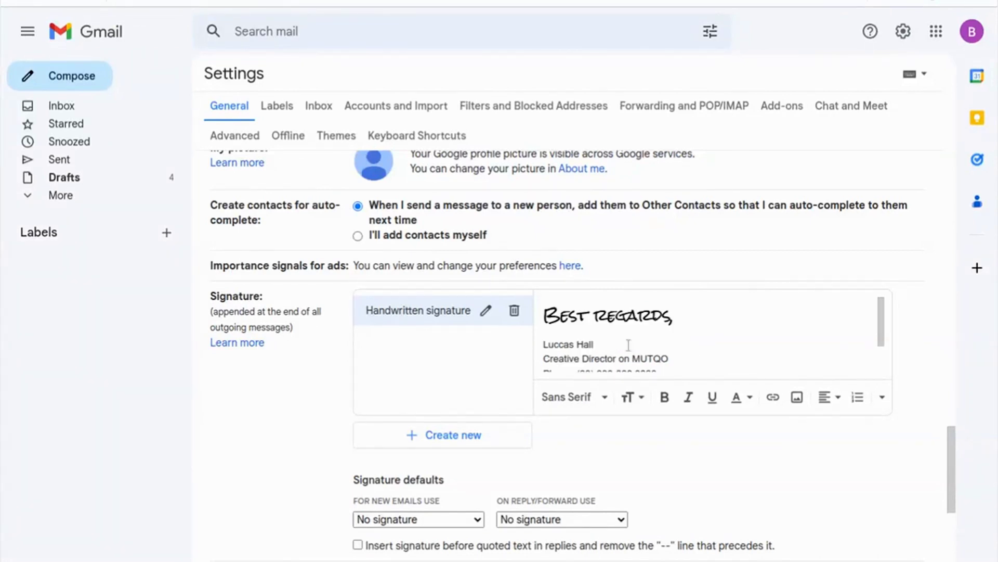
pyautogui.moveTo(594, 343); pyautogui.dragTo(543, 343)
pyautogui.click(631, 396)
# Step: Make the name line of the signature Large
pyautogui.click(672, 347)
pyautogui.scroll(-3, 672, 348)
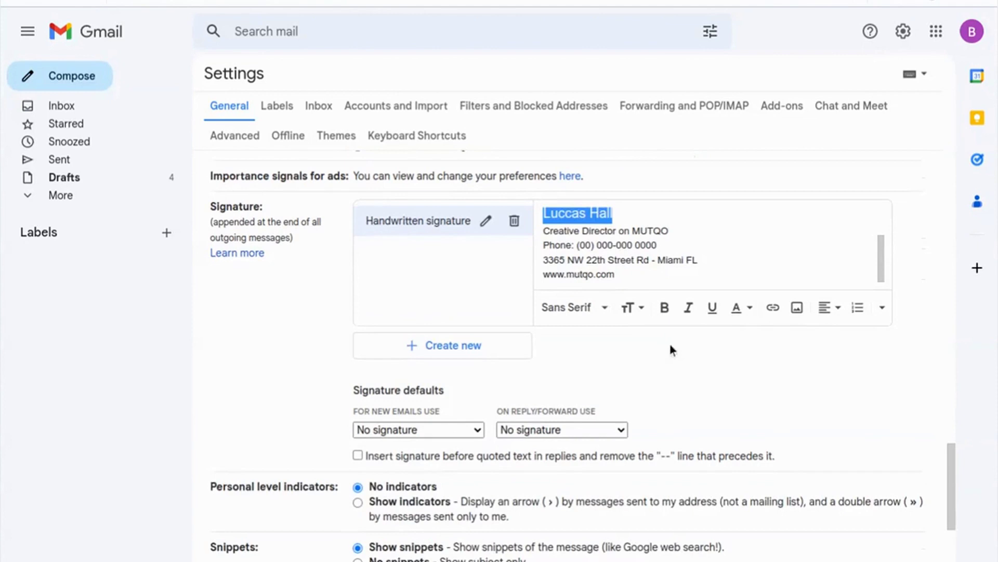
pyautogui.scroll(-3, 672, 347)
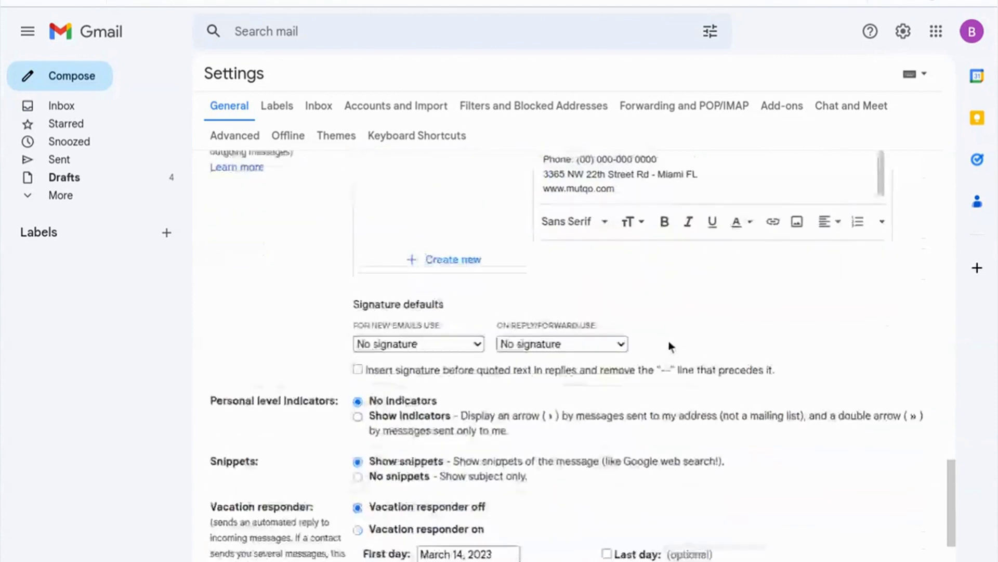
# Step: Set 'Handwritten signature' as default for new emails and replies/forwards, and save changes
pyautogui.click(455, 336)
pyautogui.click(470, 354)
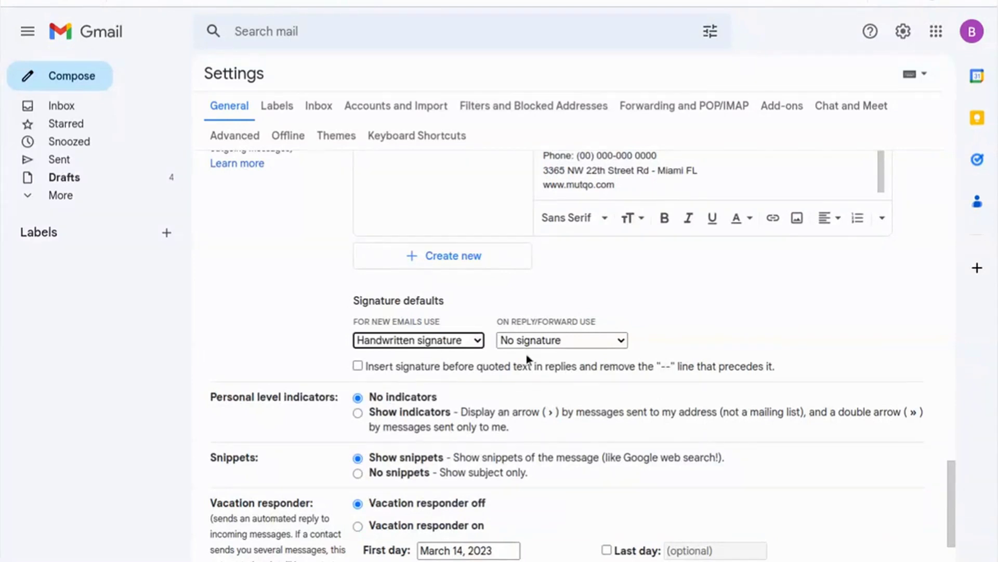
pyautogui.click(548, 336)
pyautogui.click(562, 355)
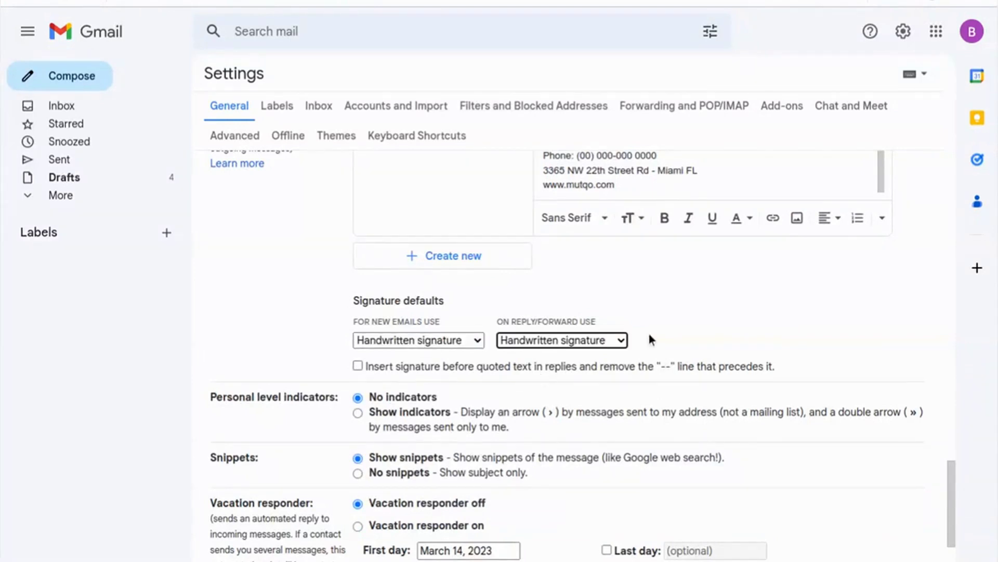
pyautogui.scroll(-5, 654, 334)
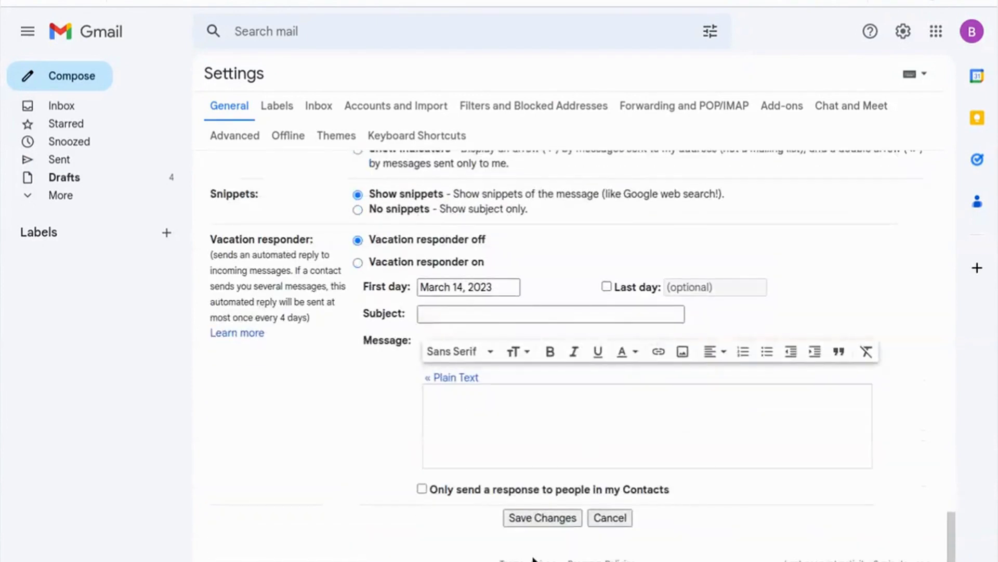
pyautogui.click(537, 516)
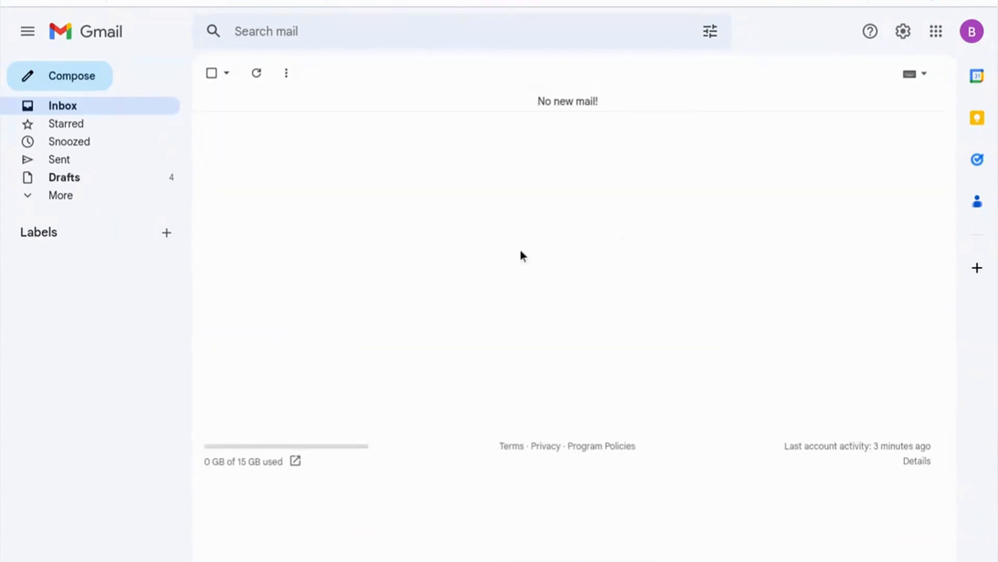
# Step: Compose a new test message and give it the subject 'Hi'
pyautogui.click(62, 85)
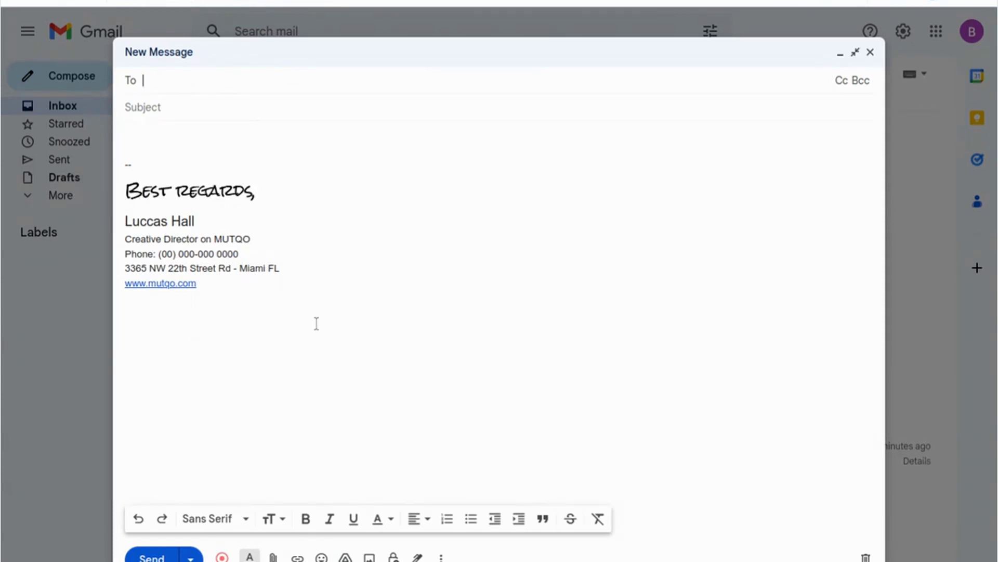
pyautogui.click(209, 112)
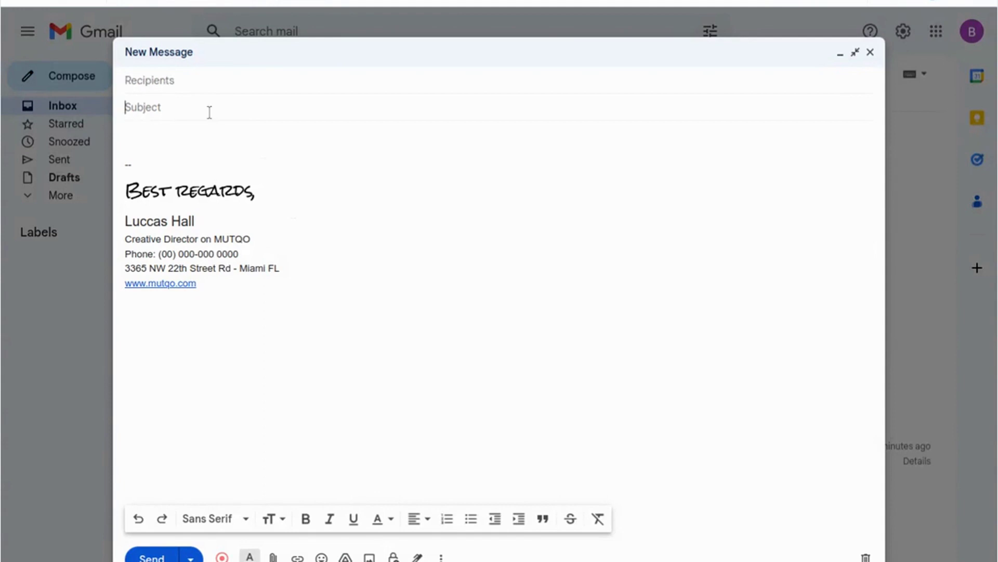
pyautogui.write('Hi')
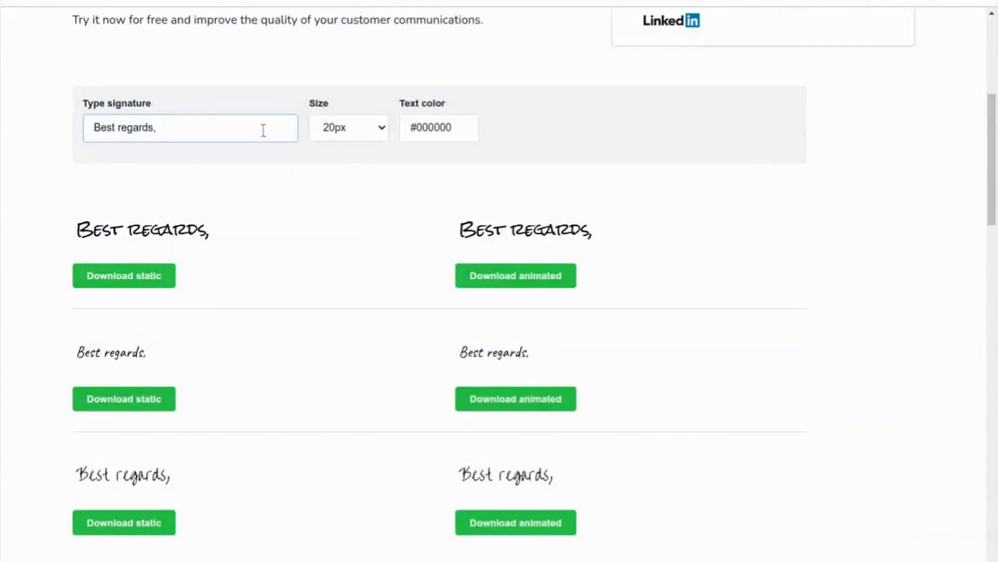
# Step: Change the handwriting to 'Sincerely,' at 25px and download the first style as an animated GIF
pyautogui.hotkey('ctrl', 'a')
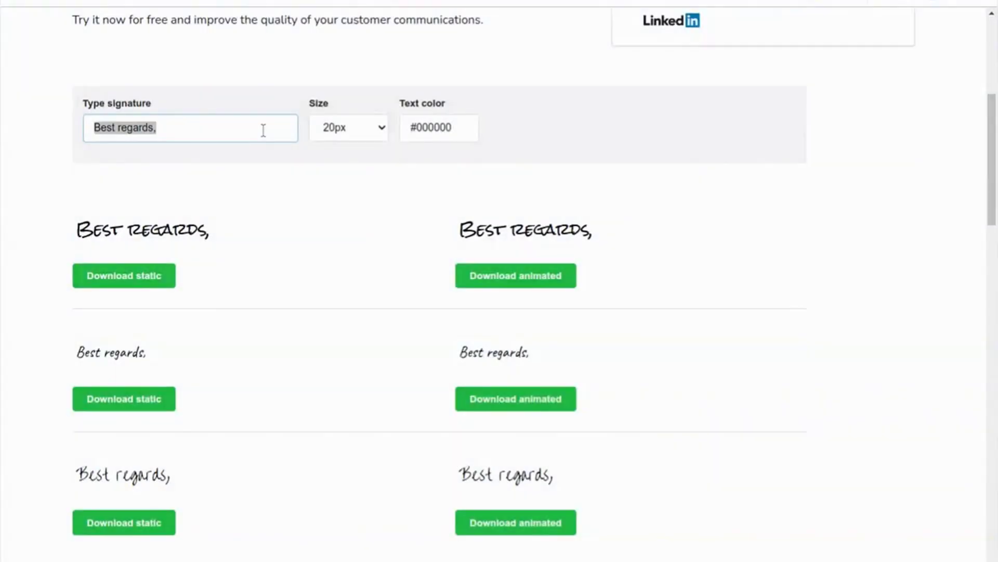
pyautogui.press('BackSpace')
pyautogui.write('Sincerely')
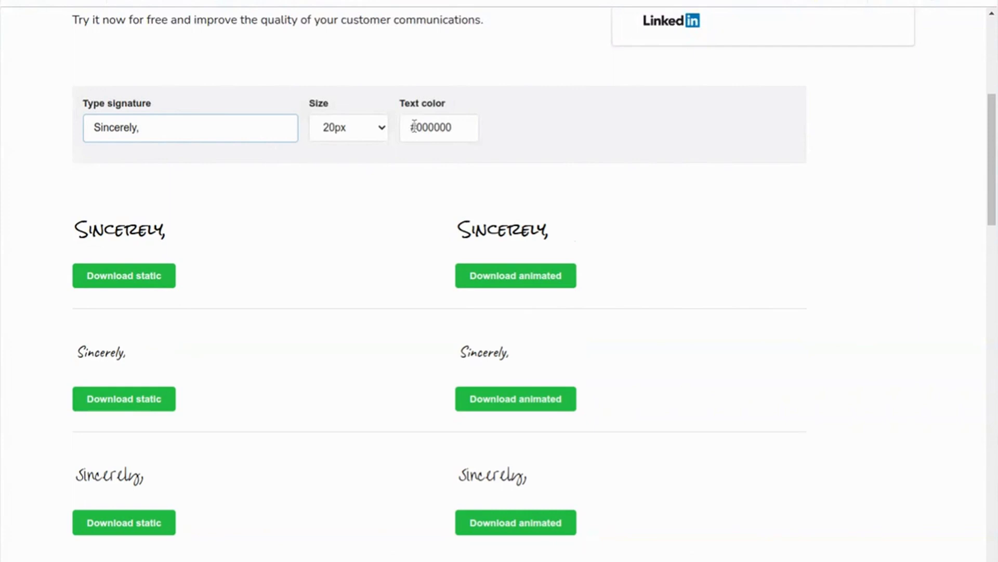
pyautogui.click(369, 126)
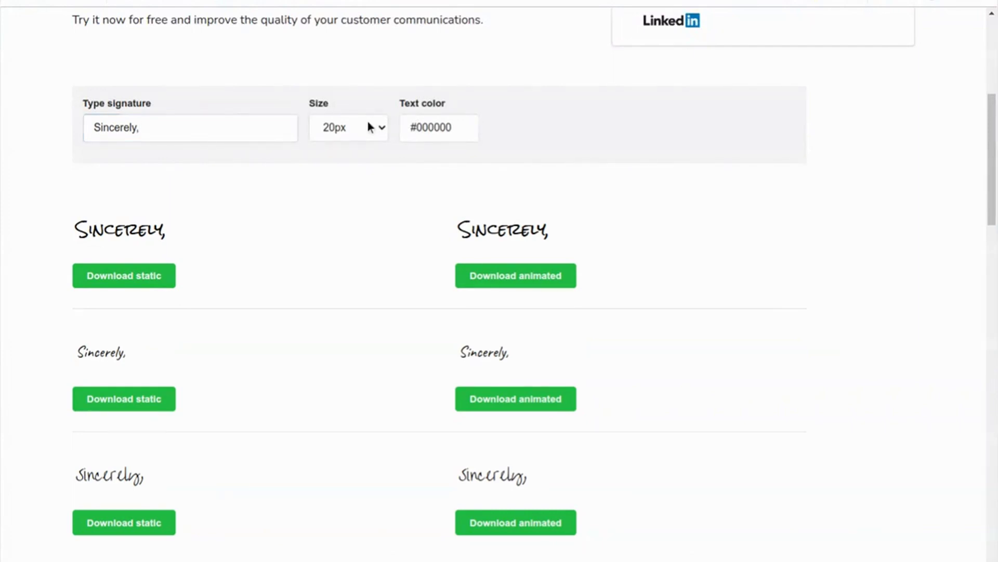
pyautogui.click(344, 190)
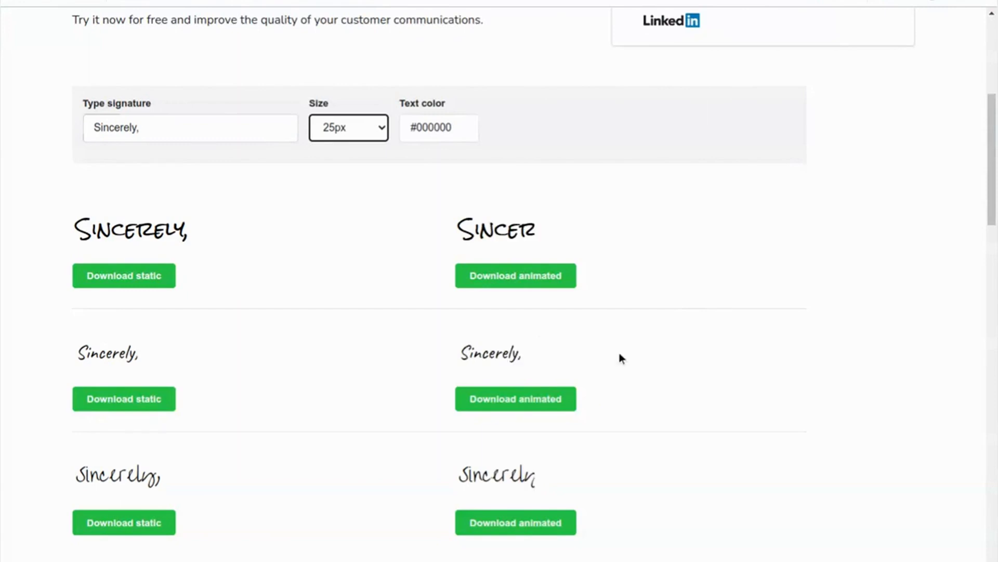
pyautogui.click(532, 402)
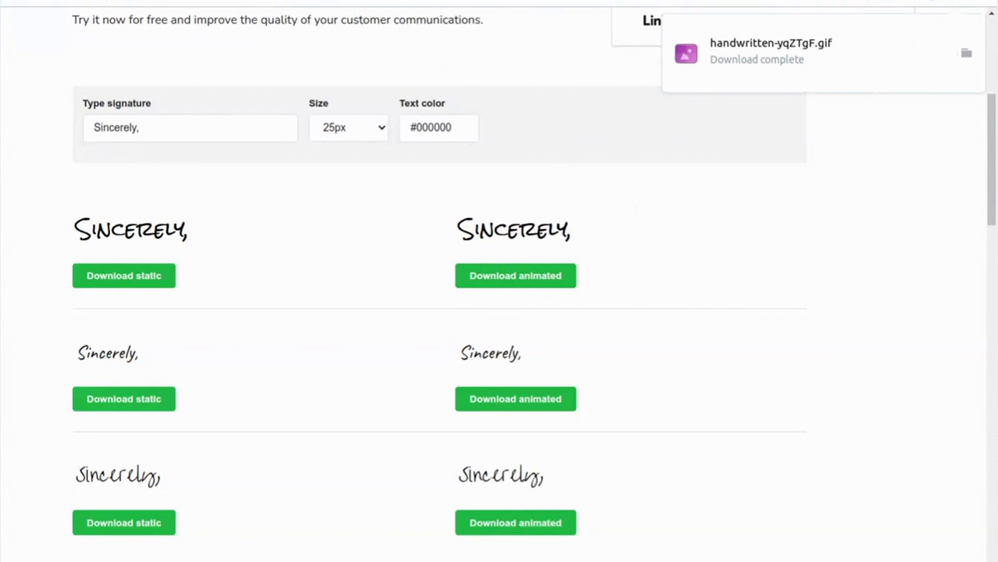
pyautogui.click(375, 1)
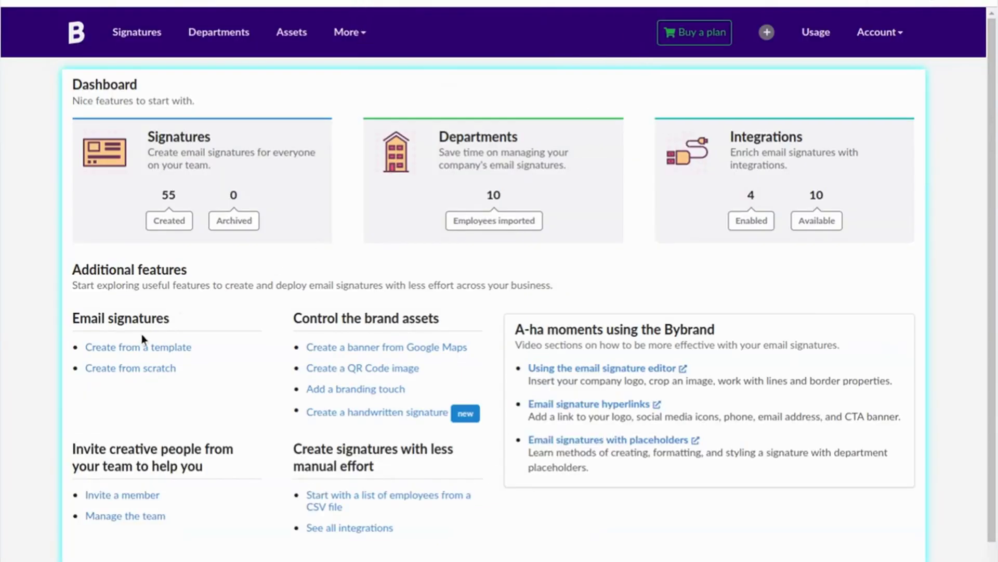
# Step: Pick the LIGHT STUDIO template from the New category and start a signature from it
pyautogui.click(138, 353)
pyautogui.click(96, 125)
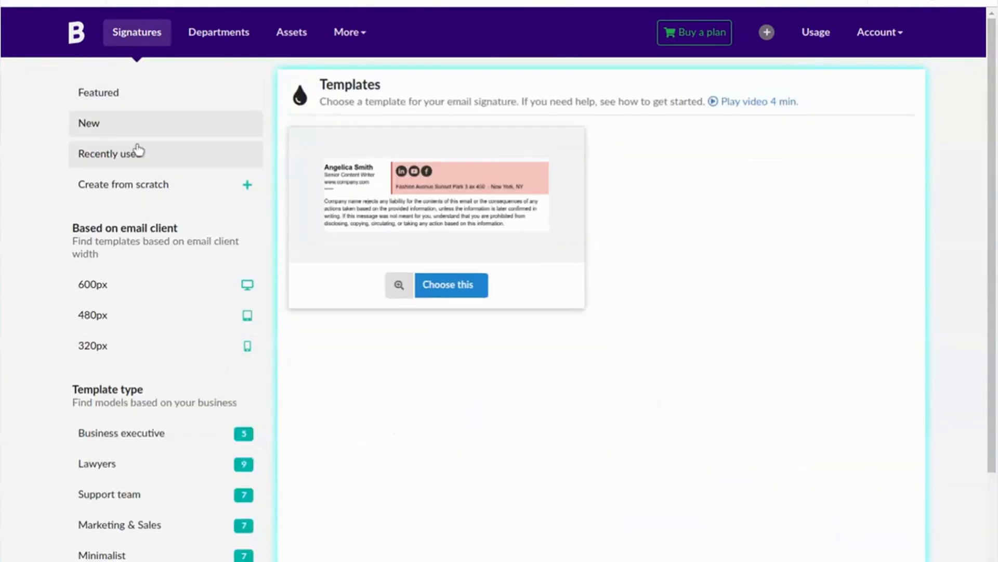
pyautogui.scroll(-5, 547, 306)
pyautogui.scroll(5, 595, 341)
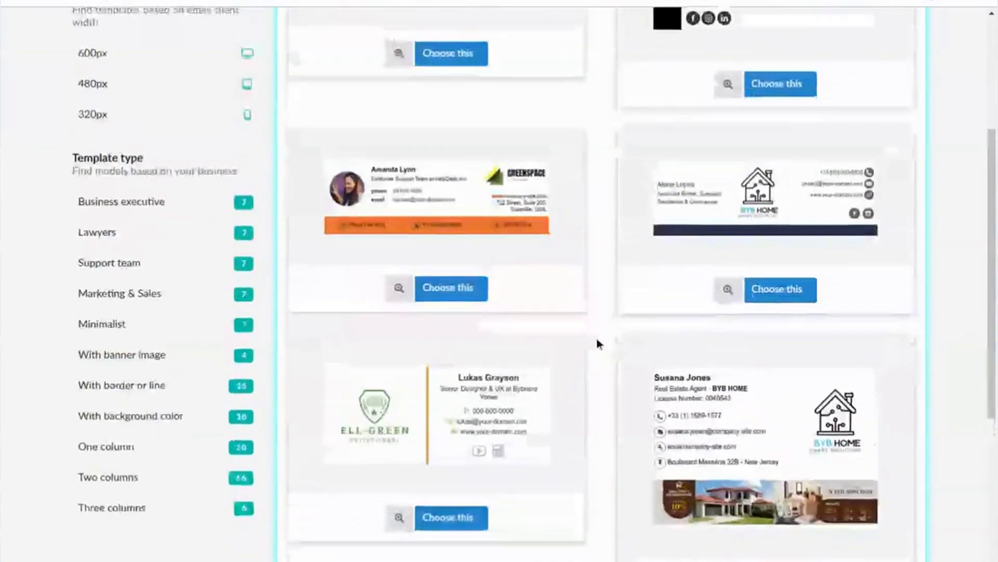
pyautogui.click(728, 315)
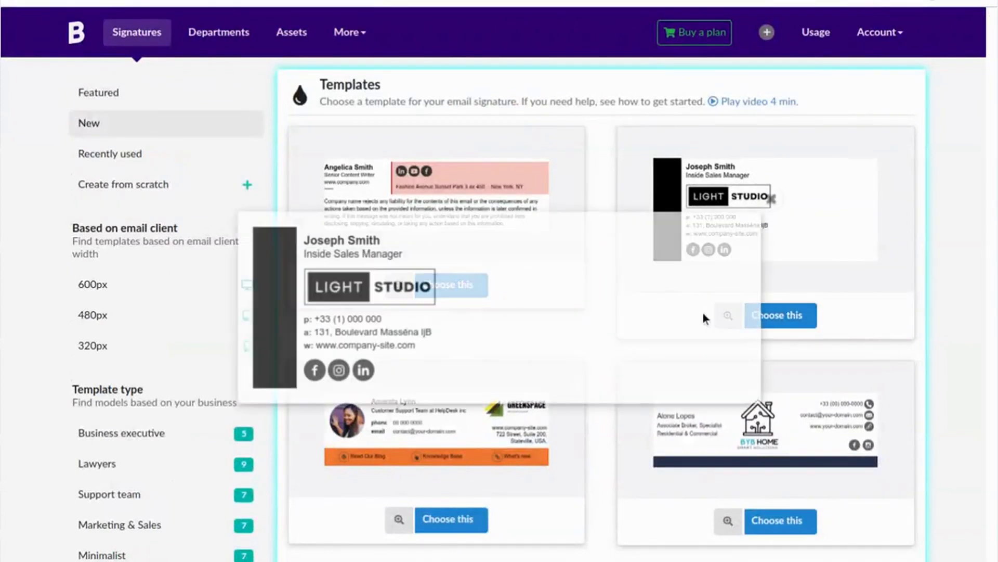
pyautogui.click(791, 314)
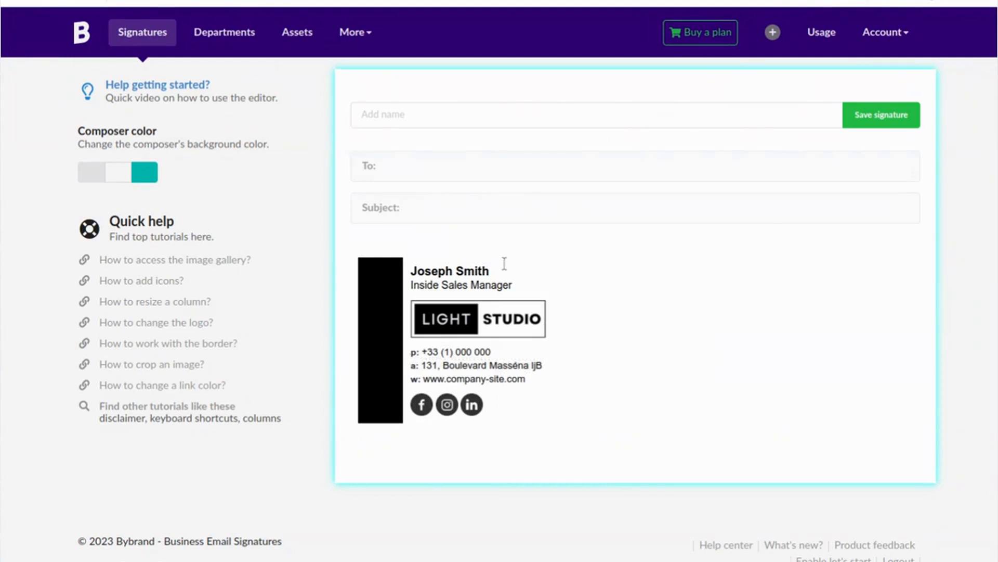
# Step: Add a Header Area above the name line and delete its 'Simple text' placeholder
pyautogui.click(500, 271)
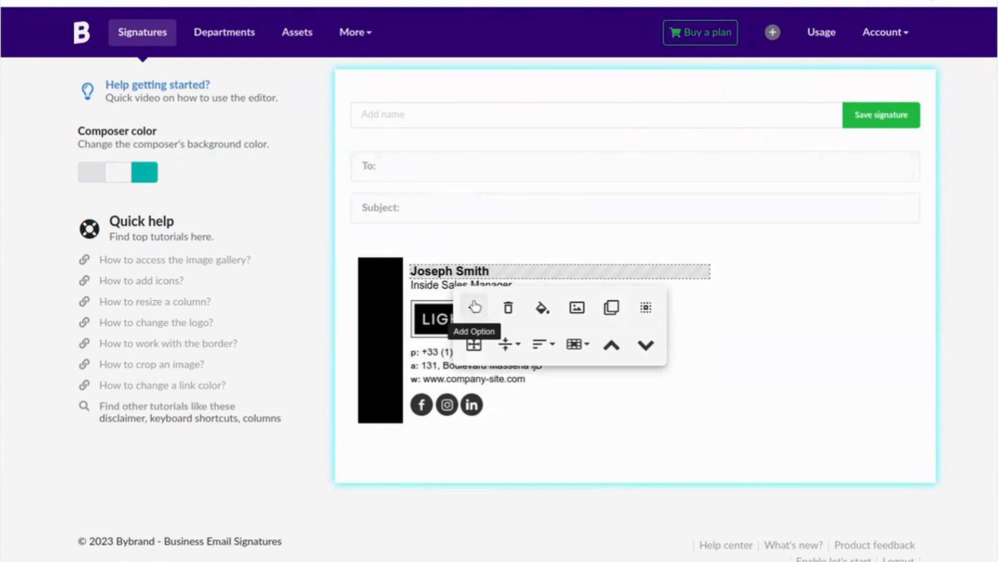
pyautogui.click(473, 306)
pyautogui.click(758, 306)
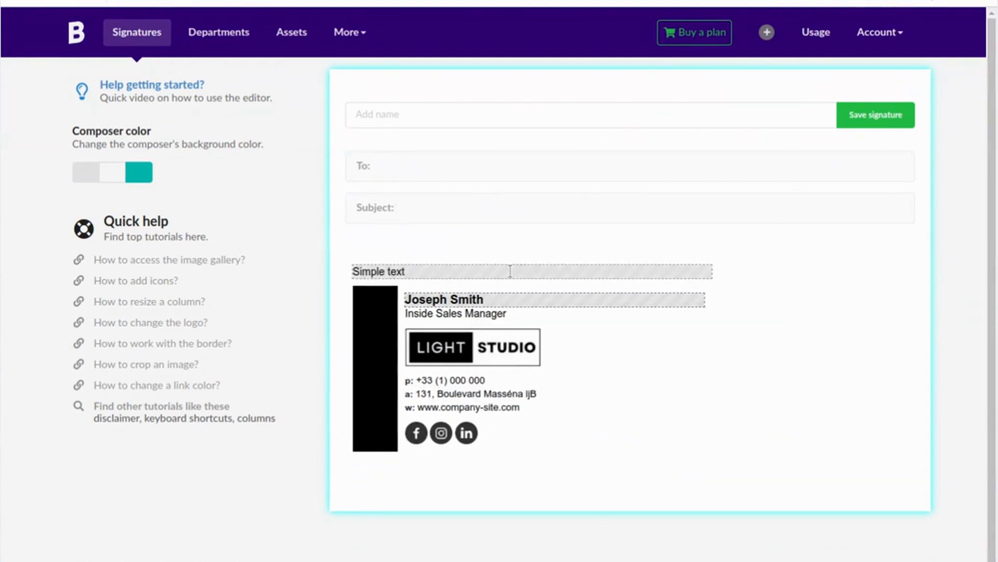
pyautogui.click(510, 271)
pyautogui.tripleClick(510, 270)
pyautogui.press('BackSpace')
# Step: Upload the 'Sincerely,' GIF through the Image Gallery into the header row
pyautogui.click(510, 271)
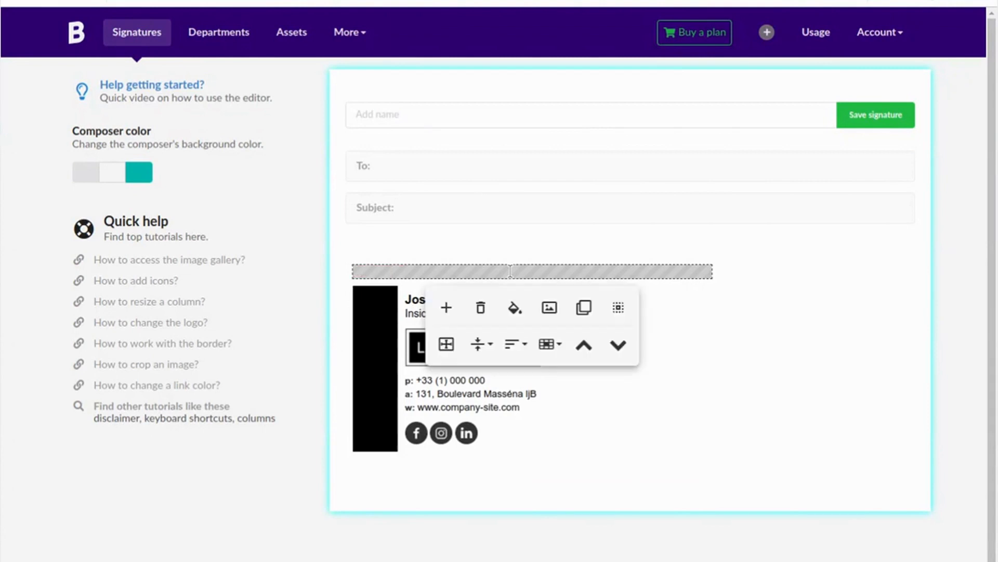
pyautogui.click(551, 308)
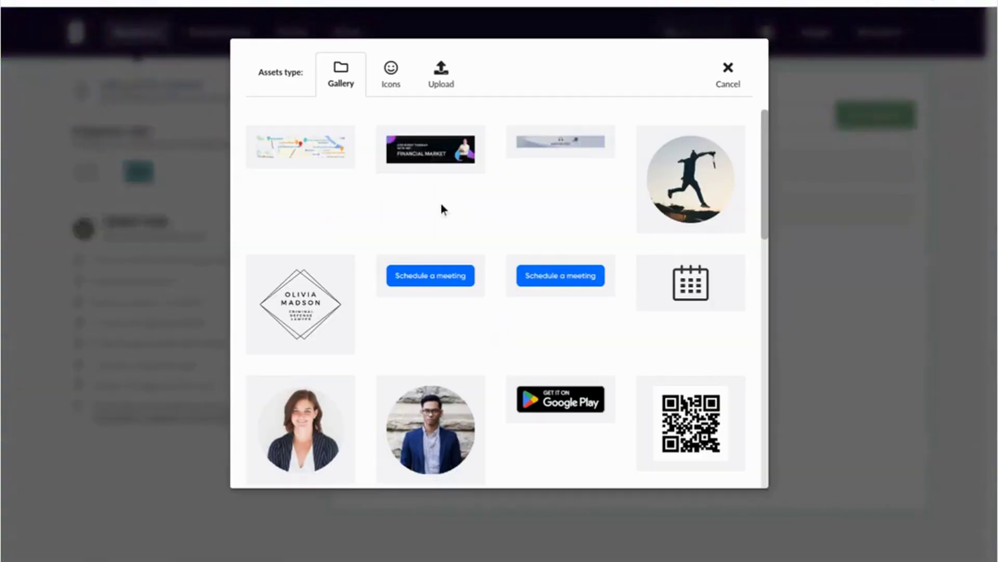
pyautogui.click(450, 83)
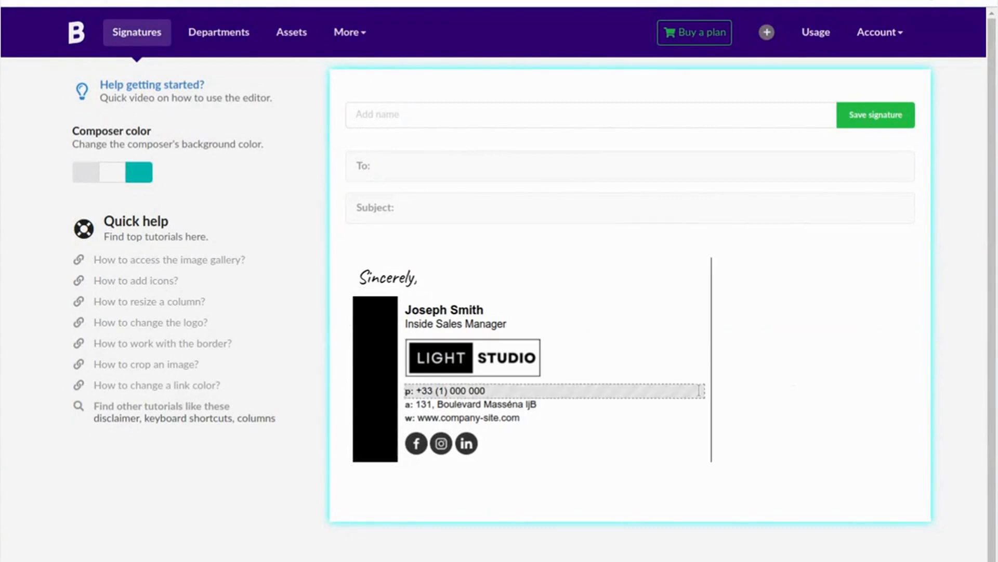
pyautogui.click(437, 111)
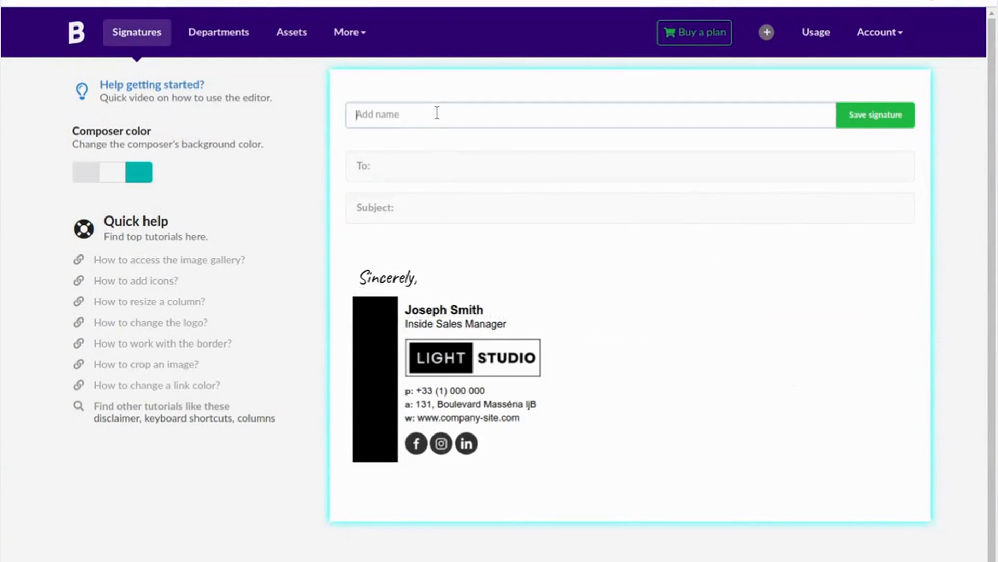
# Step: Name the signature 'Handwritten signature' and save it
pyautogui.write('Handwritten signature')
pyautogui.click(858, 114)
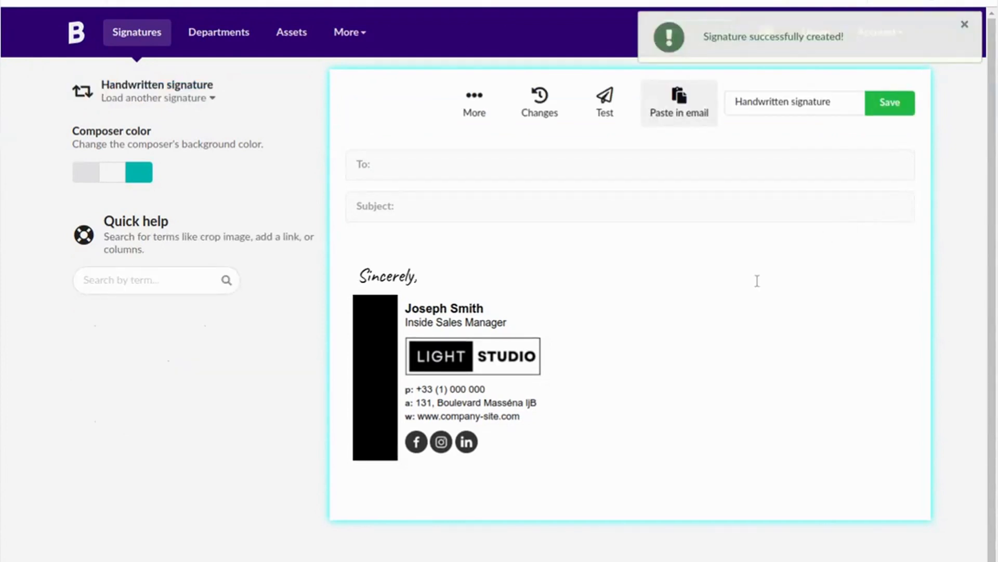
pyautogui.scroll(-1, 757, 281)
pyautogui.click(512, 286)
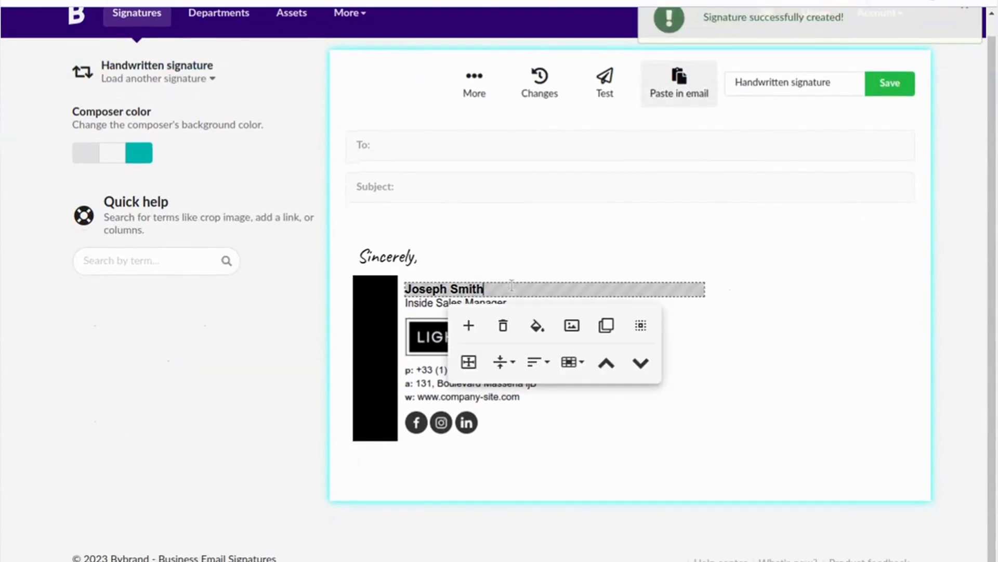
# Step: Add a plain text row above the name, with a spacer below it
pyautogui.click(468, 325)
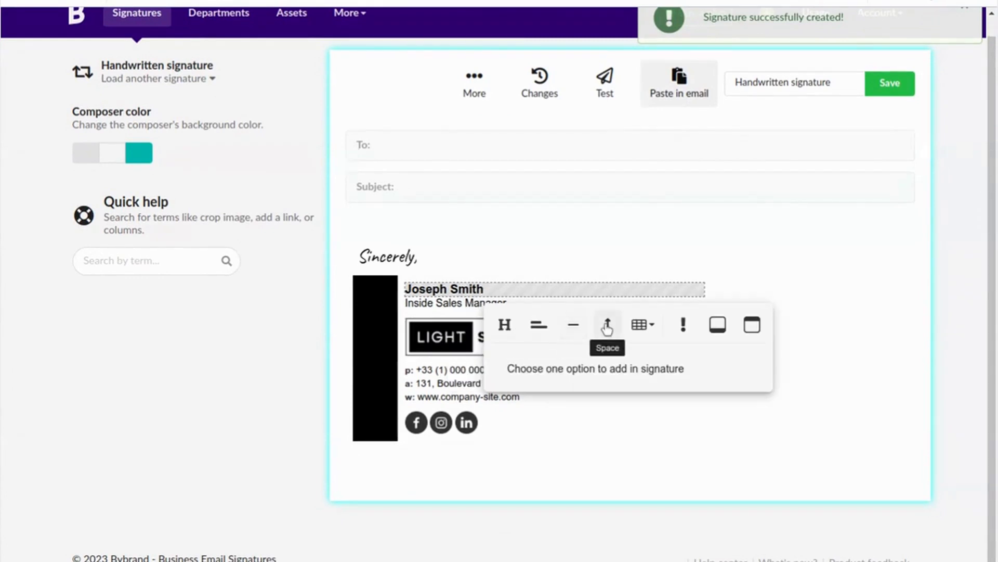
pyautogui.click(541, 326)
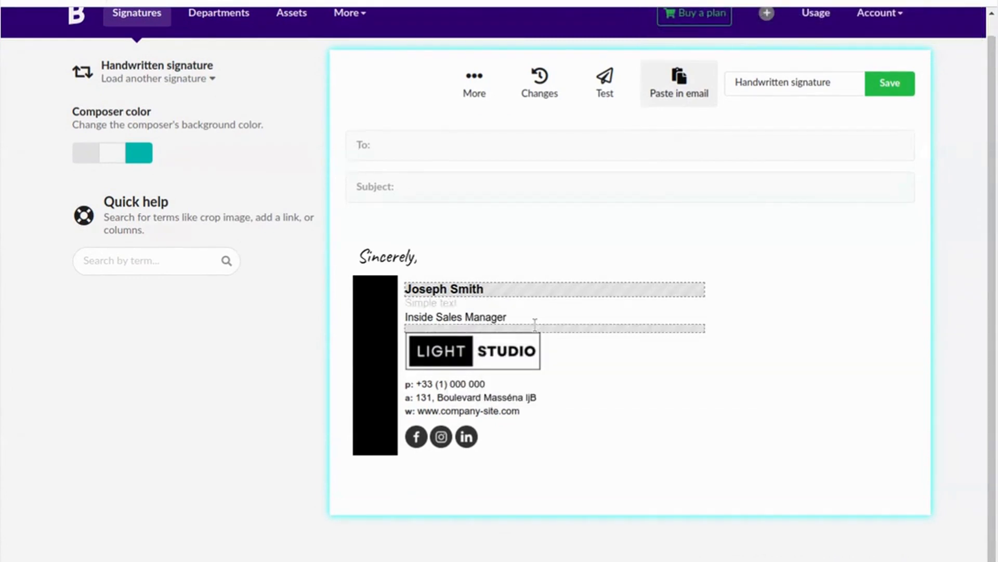
pyautogui.click(514, 304)
pyautogui.click(602, 378)
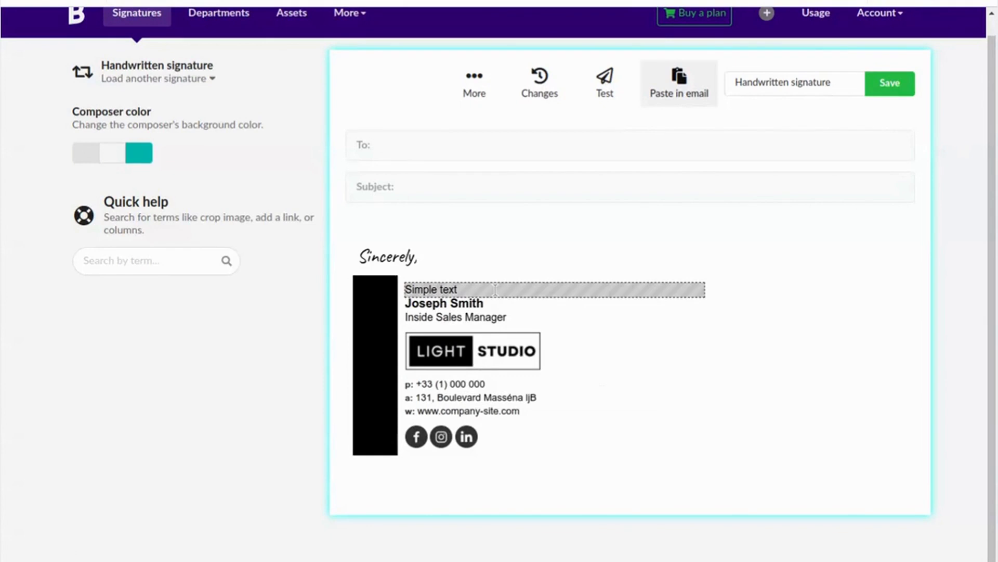
pyautogui.click(495, 289)
pyautogui.click(471, 326)
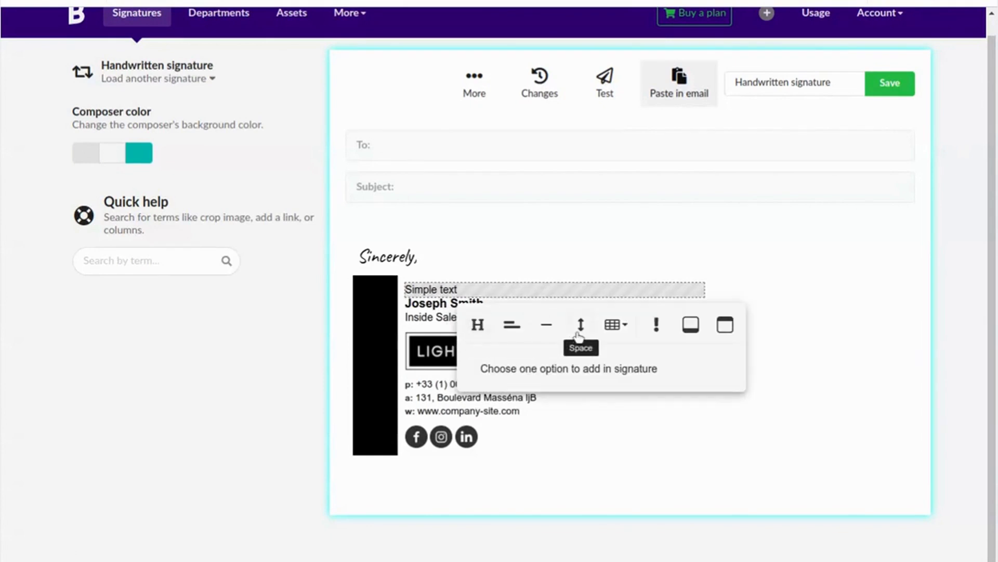
pyautogui.click(577, 328)
# Step: Put the handwritten 'Sincerely,' image in that row, then delete the extra Sincerely and empty text rows
pyautogui.hotkey('ctrl', 'a')
pyautogui.press('BackSpace')
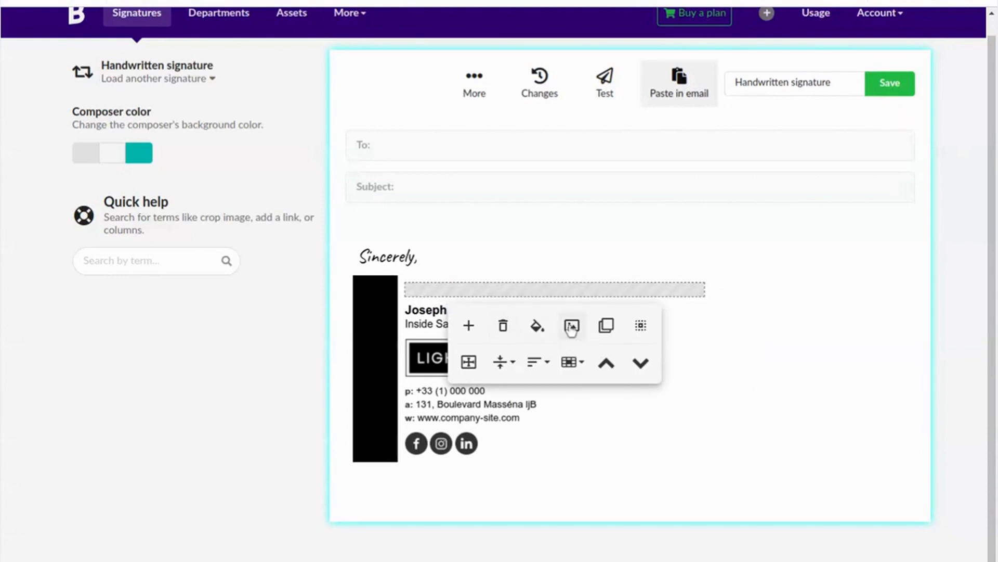
pyautogui.click(572, 325)
pyautogui.click(291, 156)
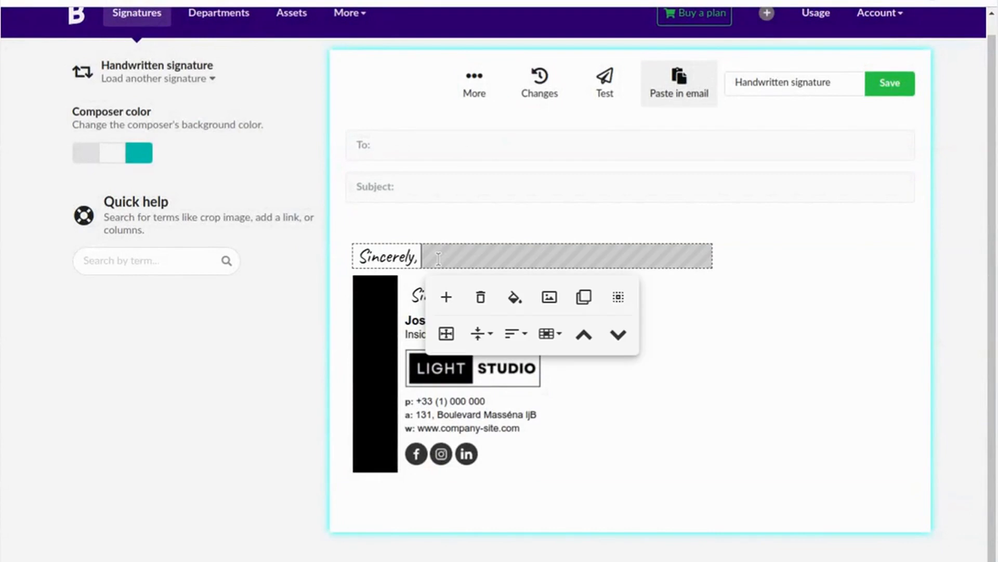
pyautogui.click(480, 297)
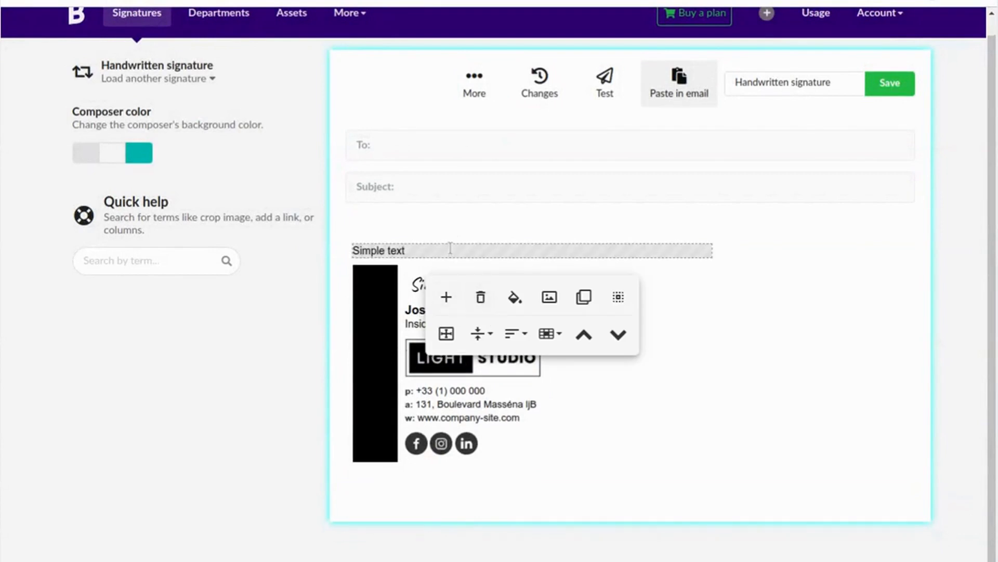
pyautogui.click(451, 242)
pyautogui.click(553, 295)
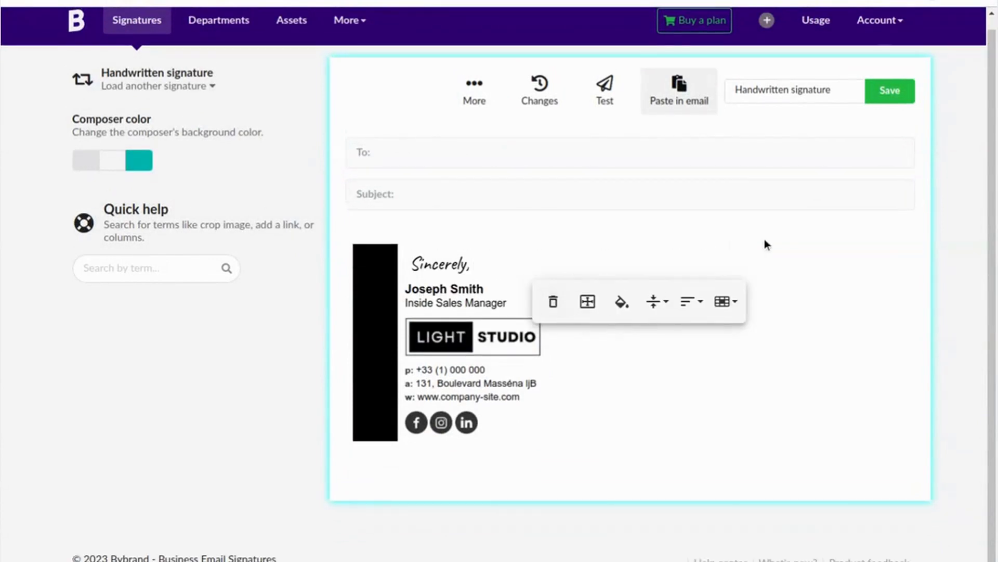
# Step: Narrow the black side column to 10px
pyautogui.click(390, 250)
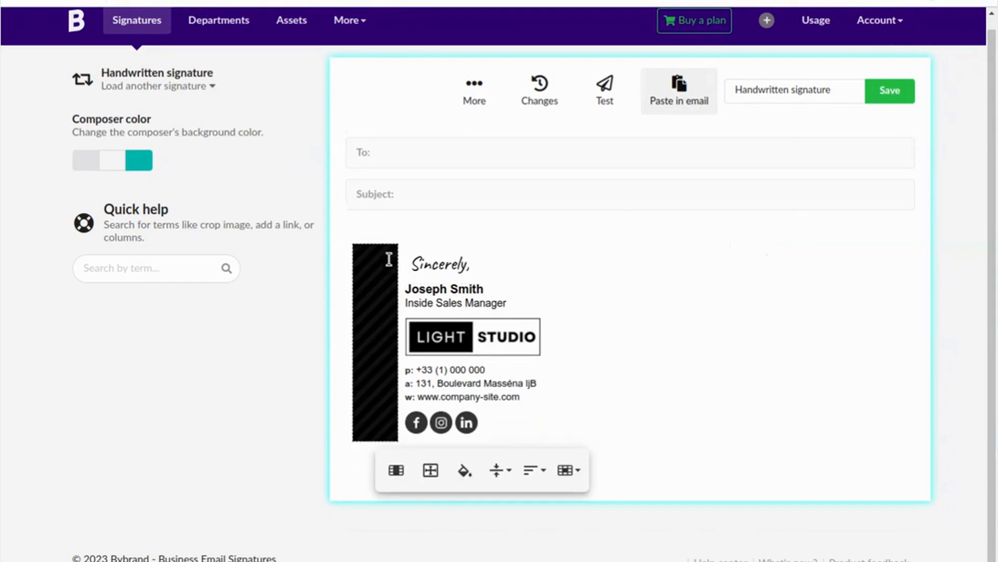
pyautogui.click(403, 468)
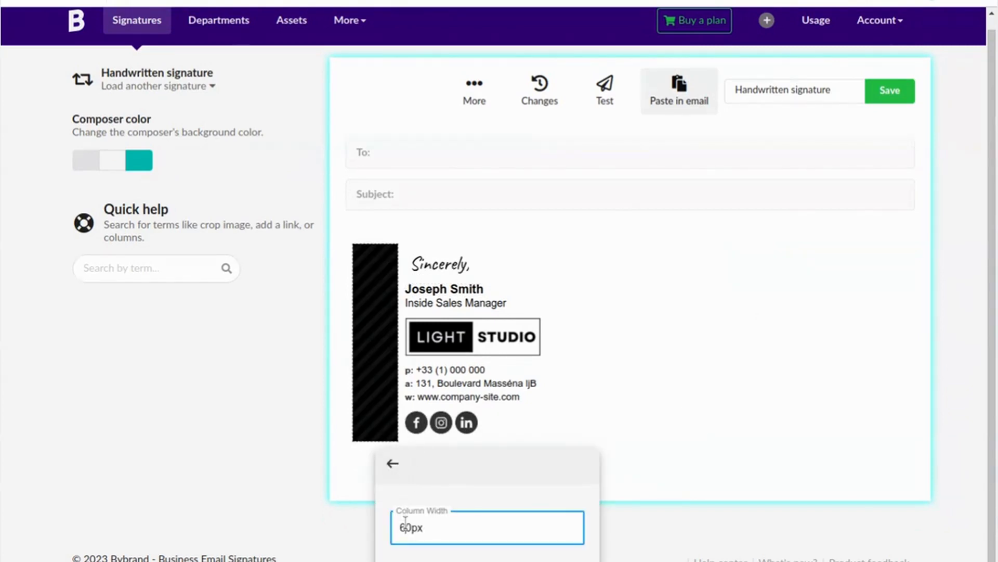
pyautogui.press('BackSpace')
pyautogui.write('1')
pyautogui.press('Return')
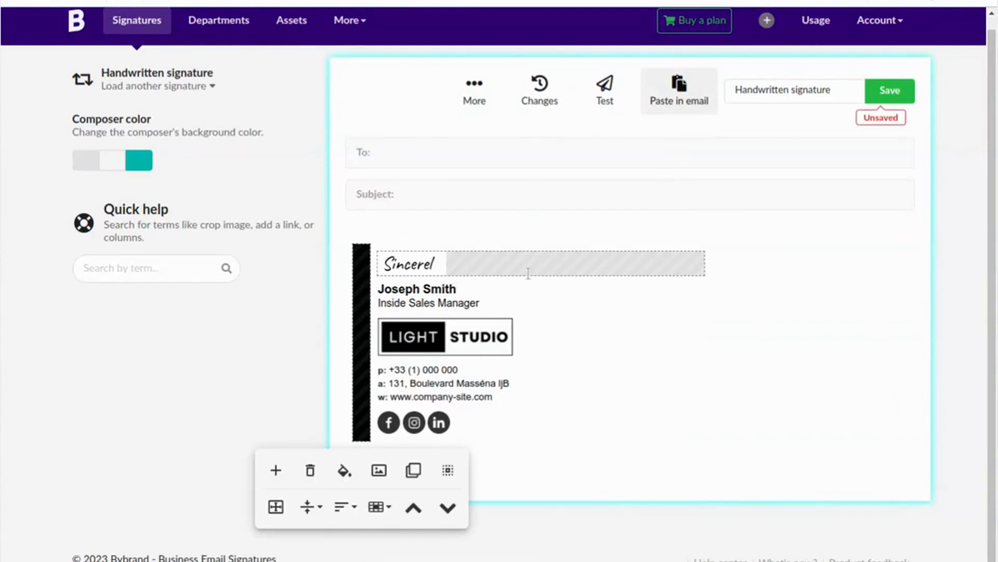
# Step: Duplicate the spacer below Sincerely for extra space and save the signature
pyautogui.click(528, 280)
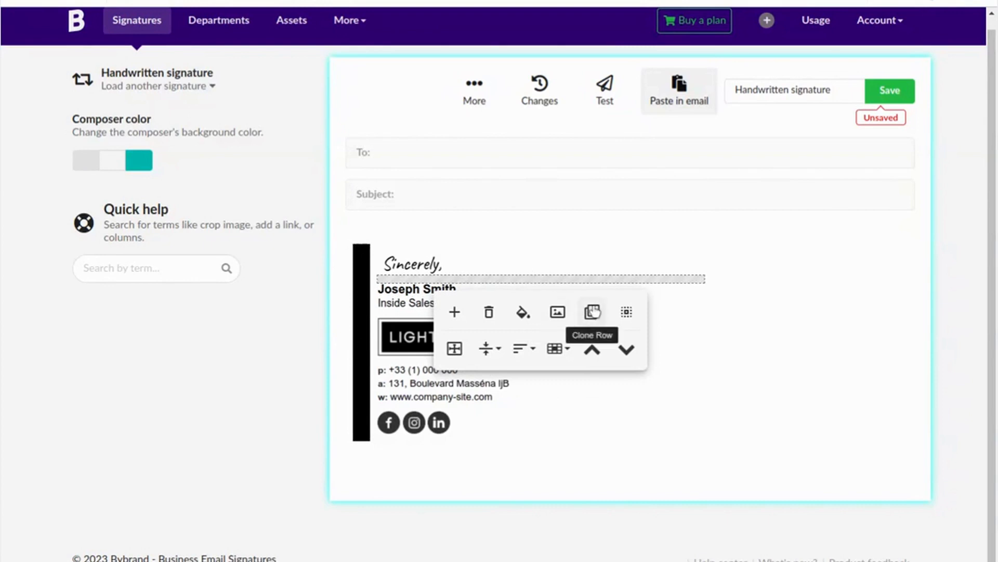
pyautogui.click(593, 311)
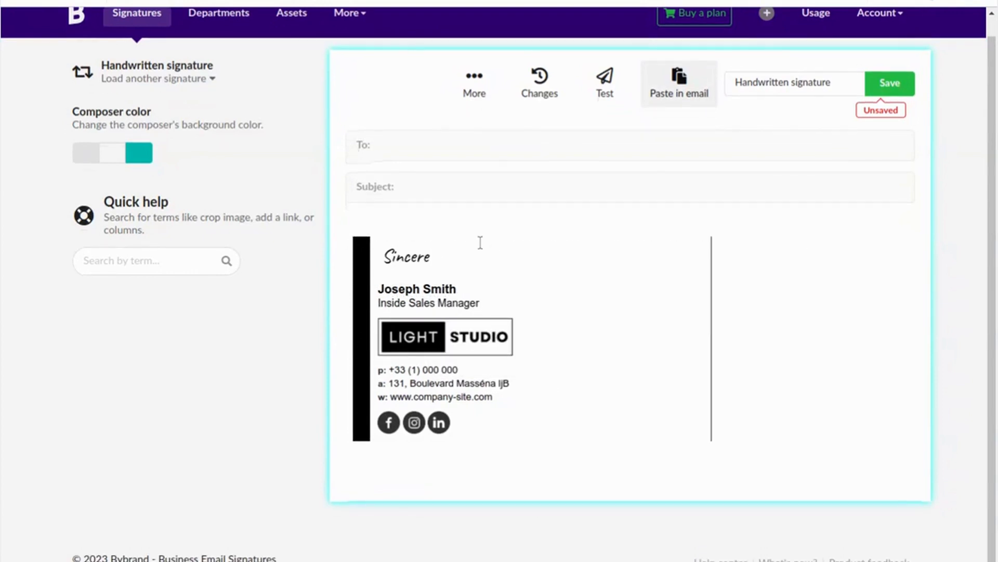
pyautogui.click(868, 82)
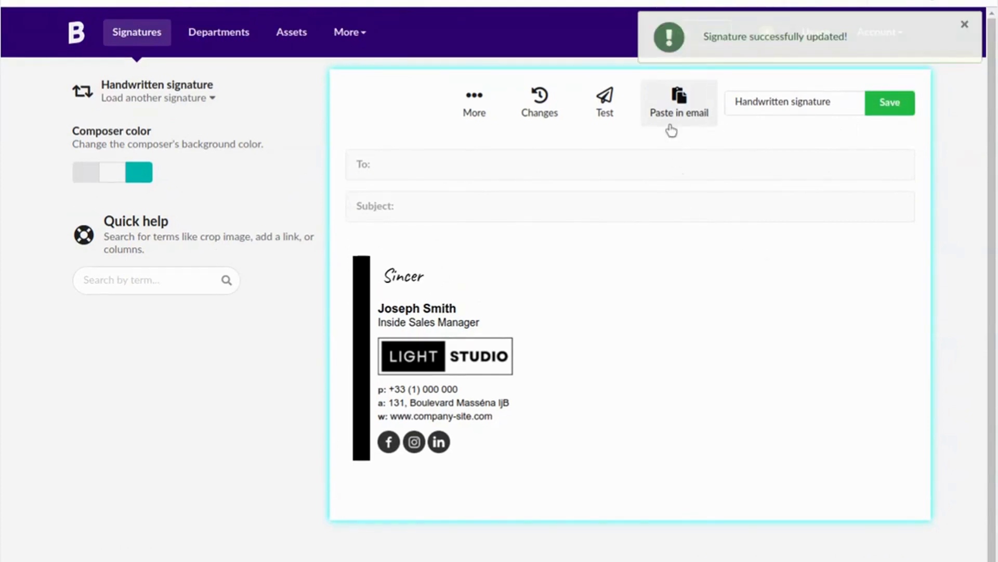
pyautogui.click(677, 112)
# Step: Copy the finished Bybrand signature to the clipboard and return to the Gmail tab
pyautogui.click(417, 168)
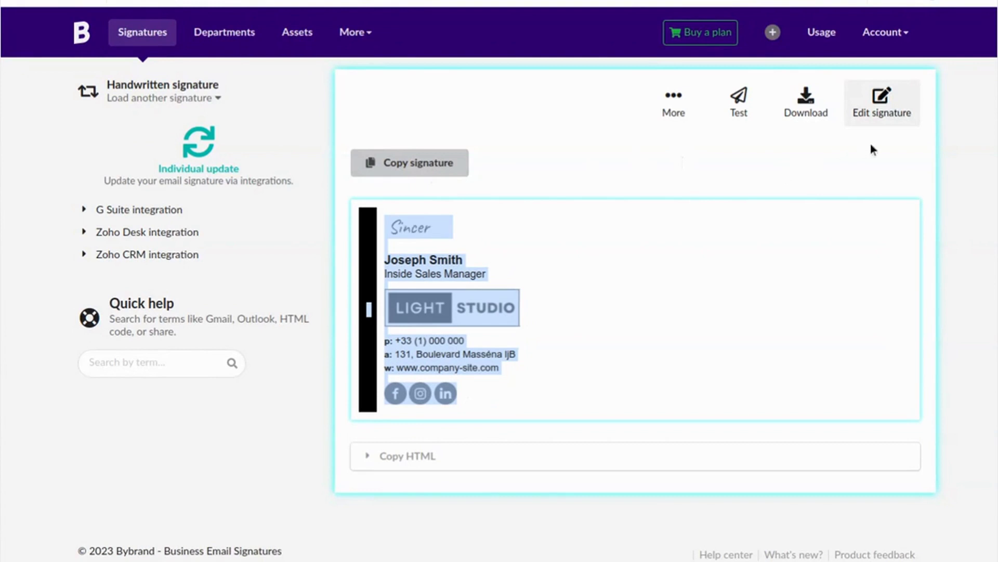
pyautogui.click(447, 175)
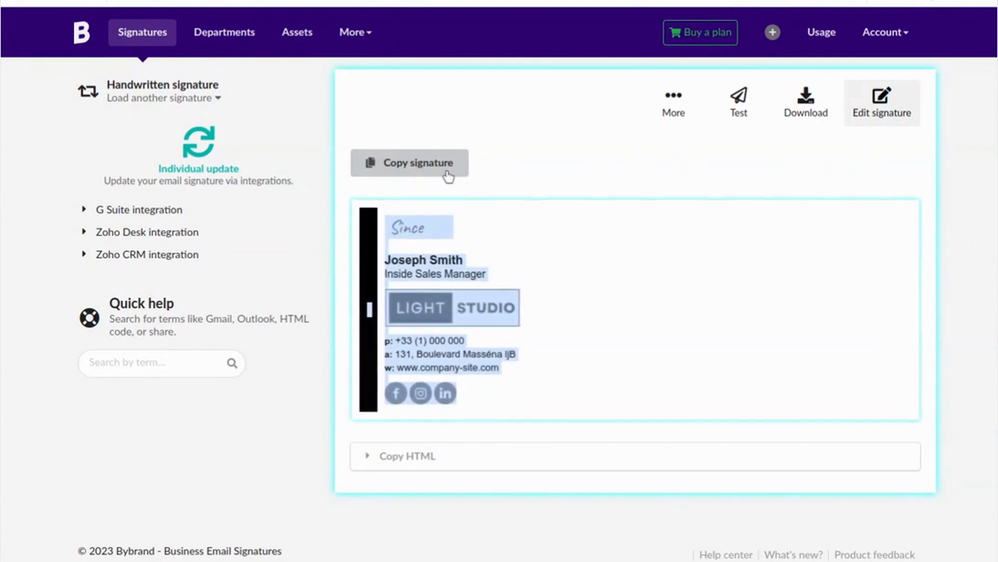
pyautogui.click(288, 2)
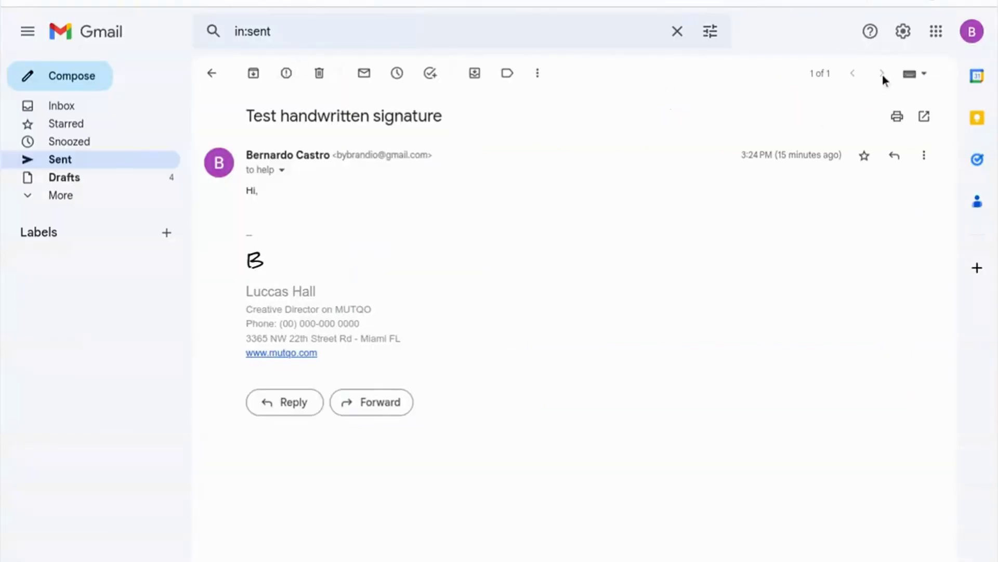
# Step: Open Gmail's full settings and scroll down to the Signature section
pyautogui.click(902, 33)
pyautogui.click(850, 112)
pyautogui.scroll(-5, 672, 187)
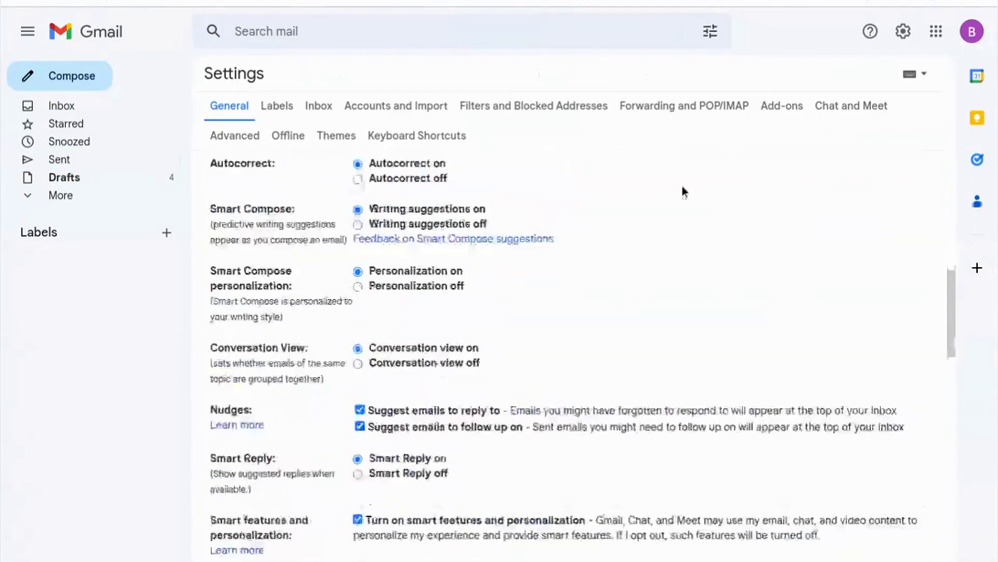
pyautogui.scroll(-15, 682, 188)
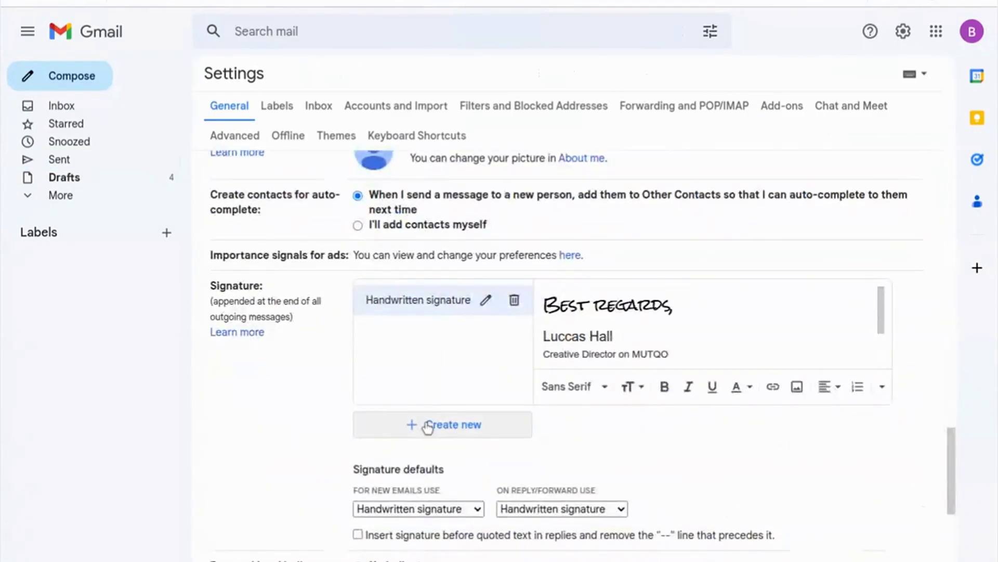
# Step: Create a signature named 'HTML handwritten signature' and paste the Bybrand signature into it
pyautogui.click(428, 426)
pyautogui.write('Html handwritten signa')
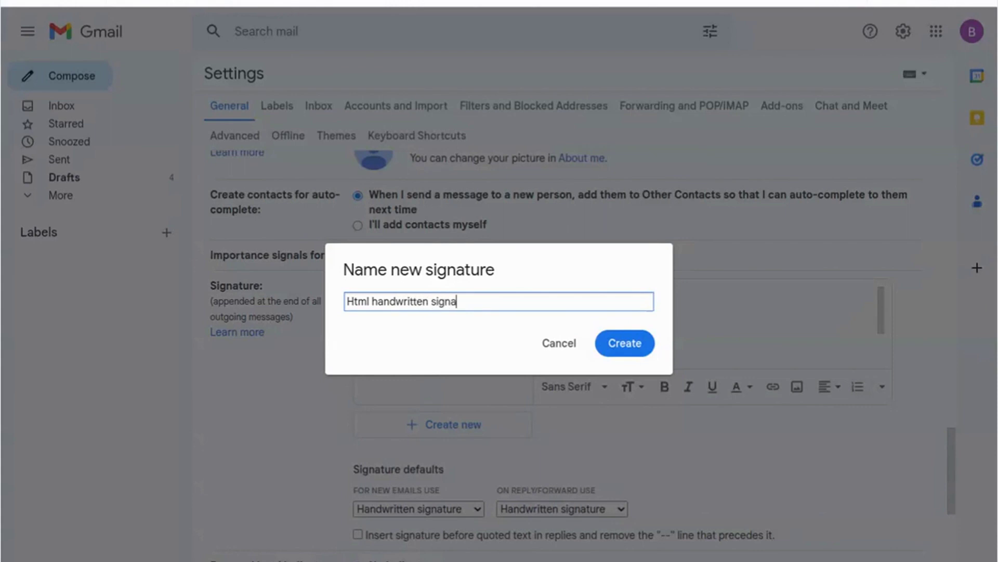
pyautogui.press('Delete')
pyautogui.press('Delete')
pyautogui.press('Delete')
pyautogui.press('Delete')
pyautogui.press('Delete')
pyautogui.write('HTML')
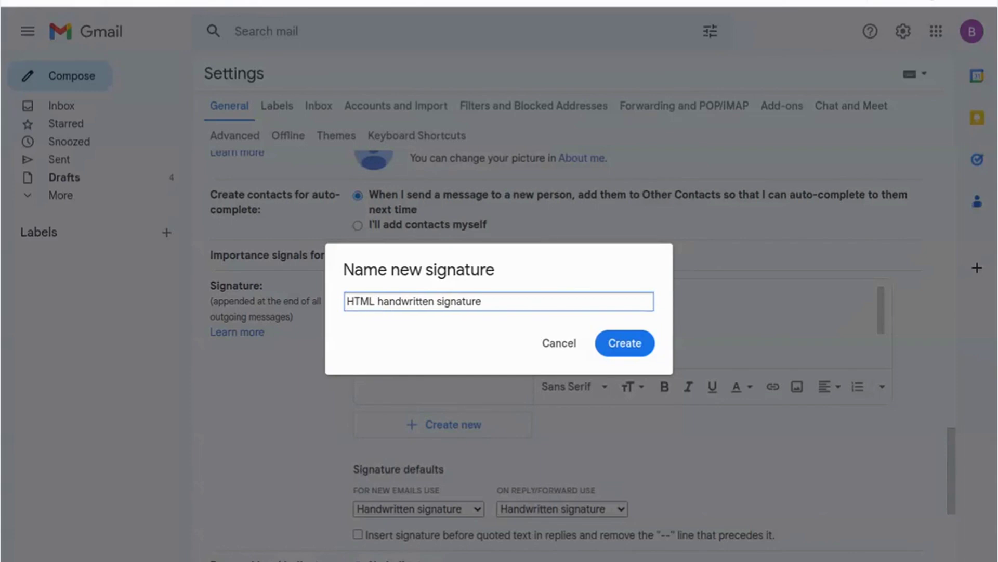
pyautogui.click(627, 344)
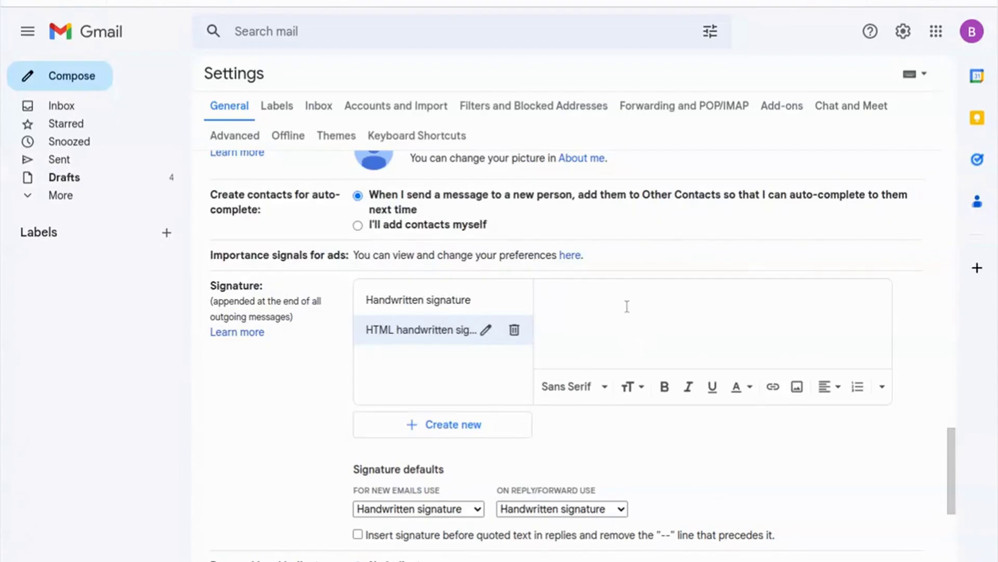
pyautogui.hotkey('ctrl', 'v')
# Step: Make 'HTML handwritten signature' the default for new emails and replies/forwards, and save the settings
pyautogui.scroll(1, 884, 333)
pyautogui.moveTo(884, 332)
pyautogui.mouseDown()
pyautogui.moveTo(884, 297)
pyautogui.moveTo(877, 359)
pyautogui.mouseUp()
pyautogui.scroll(-8, 528, 517)
pyautogui.scroll(3, 549, 483)
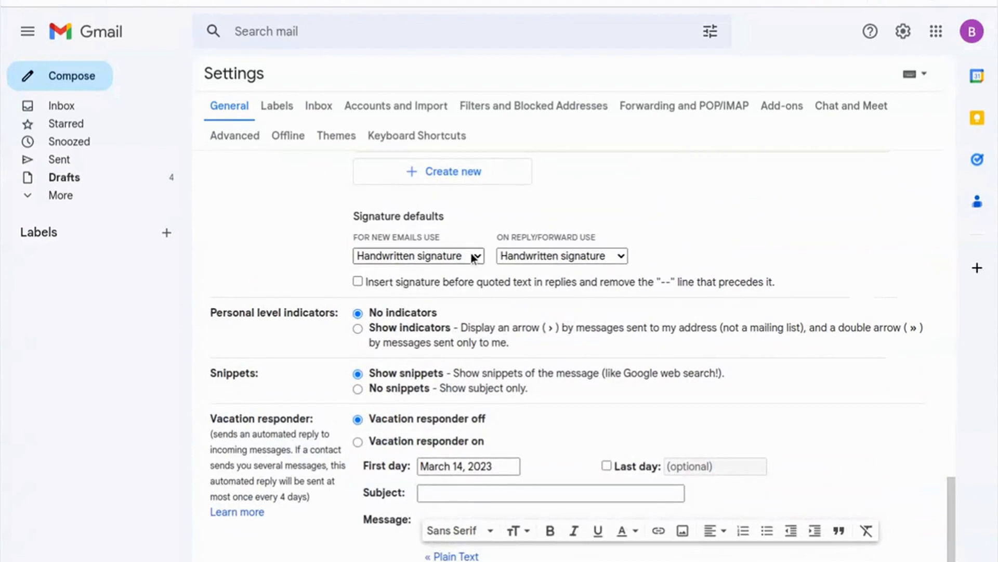
pyautogui.click(474, 258)
pyautogui.click(535, 283)
pyautogui.click(546, 259)
pyautogui.click(614, 285)
pyautogui.scroll(-3, 510, 457)
pyautogui.click(536, 517)
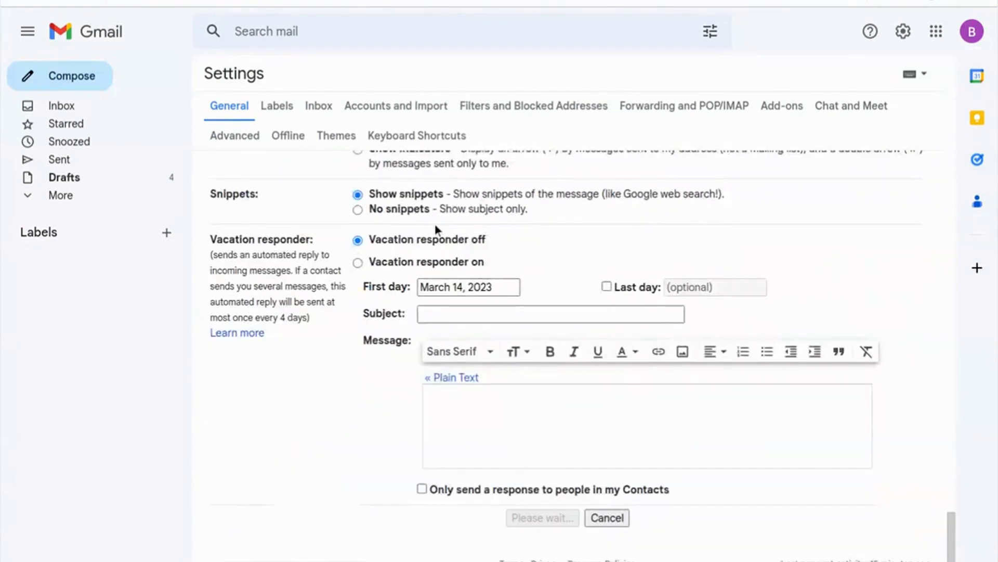
pyautogui.click(83, 82)
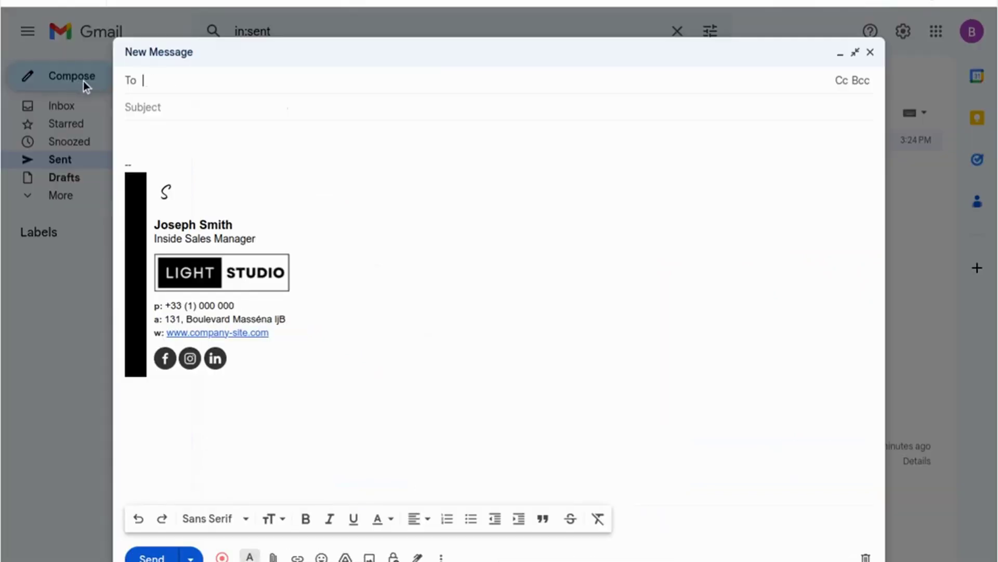
# Step: Send a 'Hi,' test email titled 'Test 2 handwritten signature' and open it from Sent
pyautogui.click(137, 128)
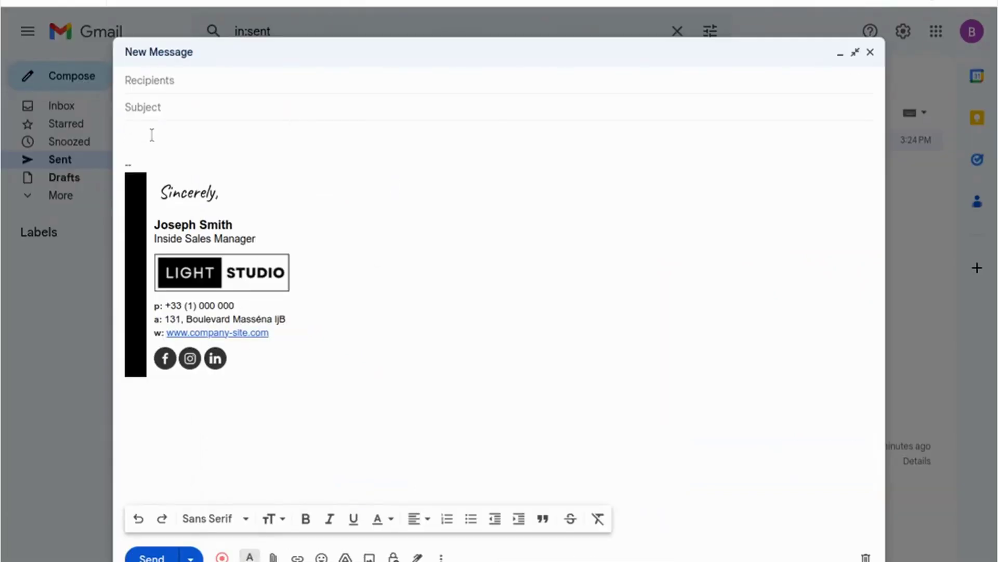
pyautogui.write('Hi,')
pyautogui.press('Return')
pyautogui.write('Test 2')
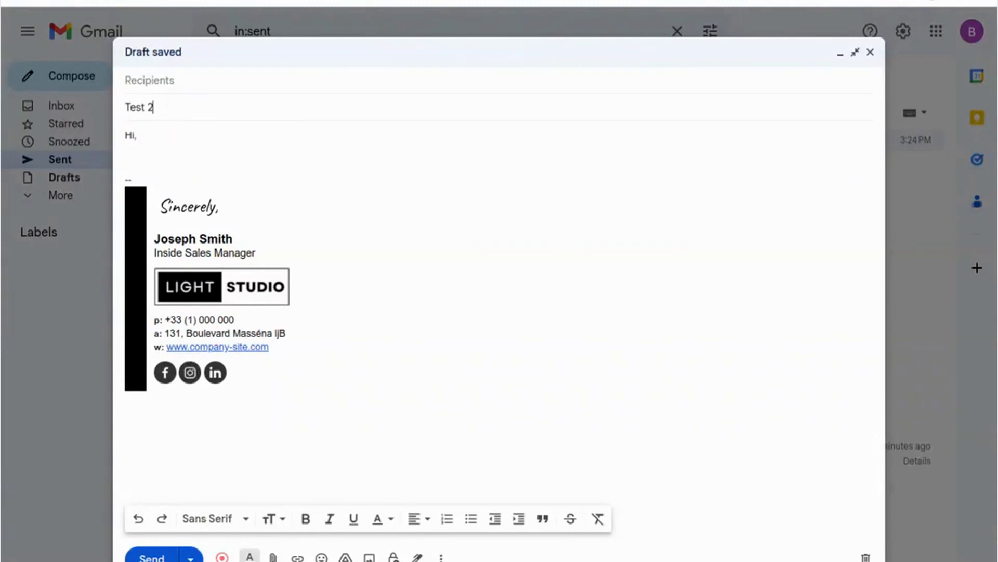
pyautogui.write(' handwritten signature')
pyautogui.click(182, 73)
pyautogui.write('hel')
pyautogui.press('Return')
pyautogui.click(151, 554)
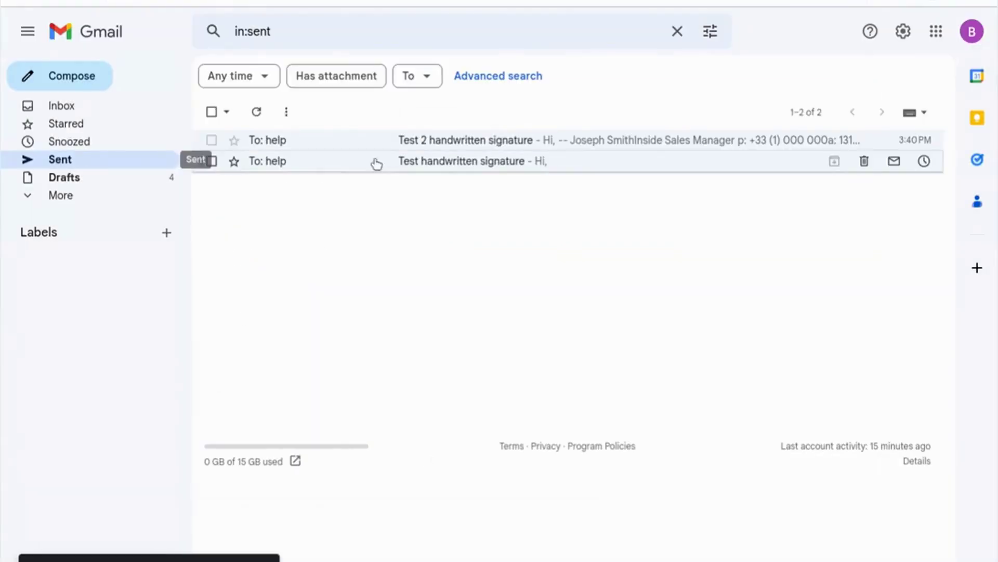
pyautogui.click(375, 139)
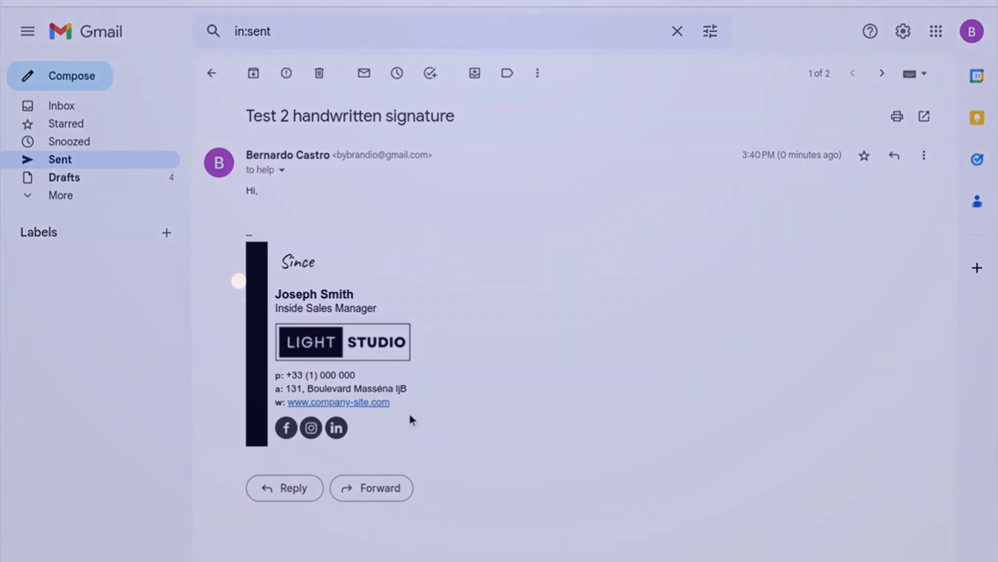